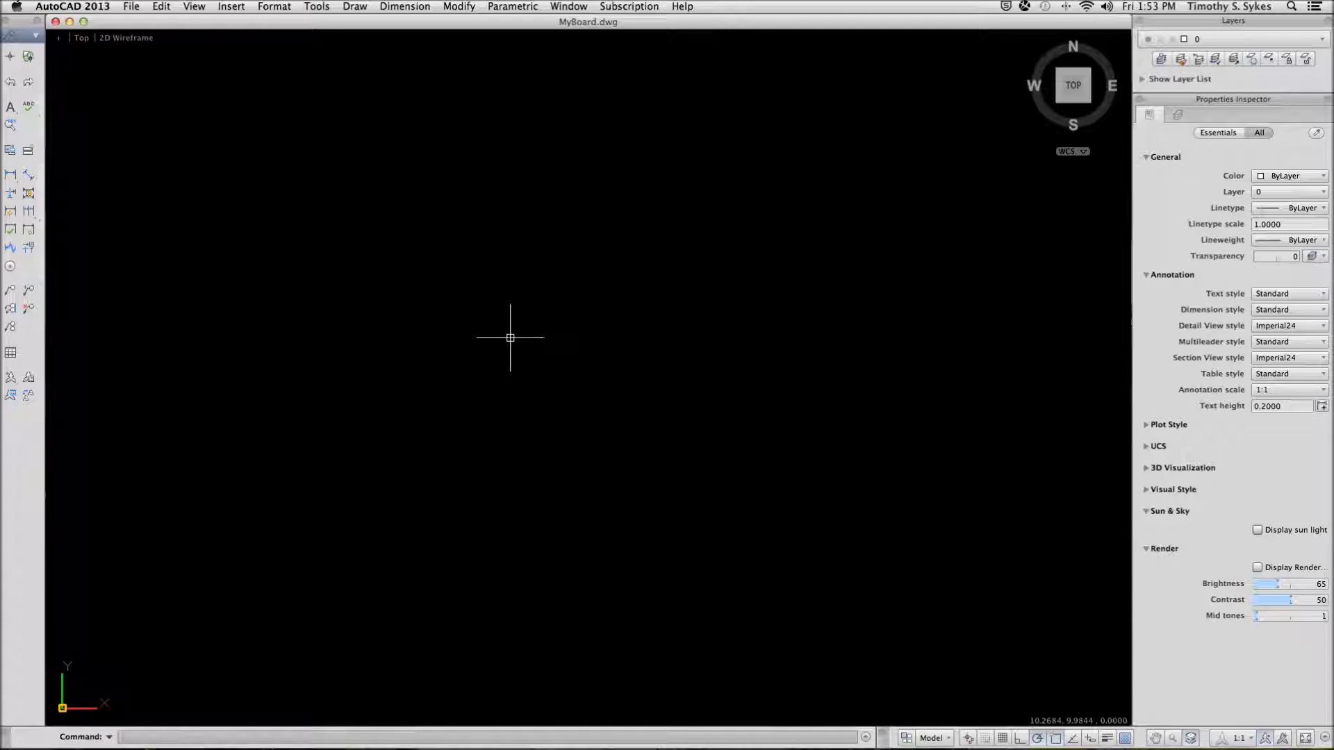
{"action": "type", "text": "Xr"}
- Start attaching a new drawing reference from the Reference Manager (XR)
{"action": "key", "text": "Return"}
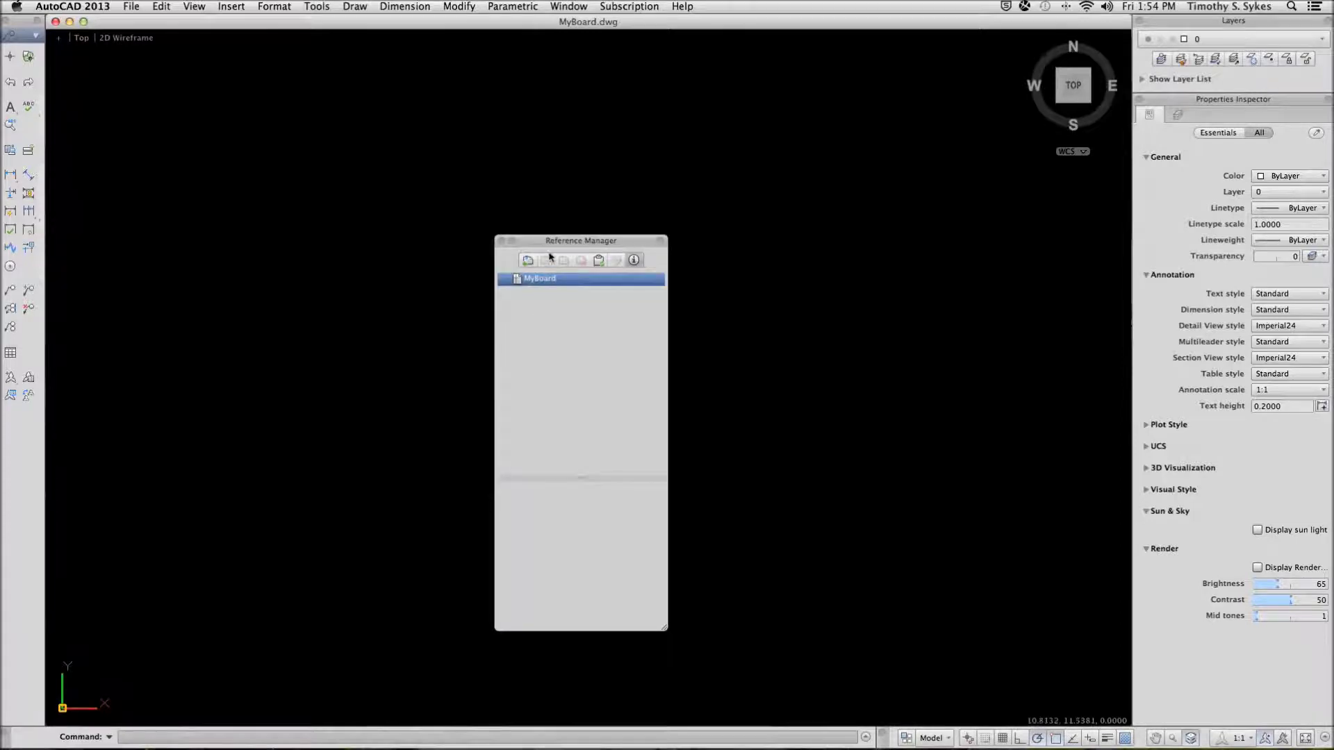
{"action": "left_click_drag", "start_coordinate": [551, 243], "coordinate": [117, 163]}
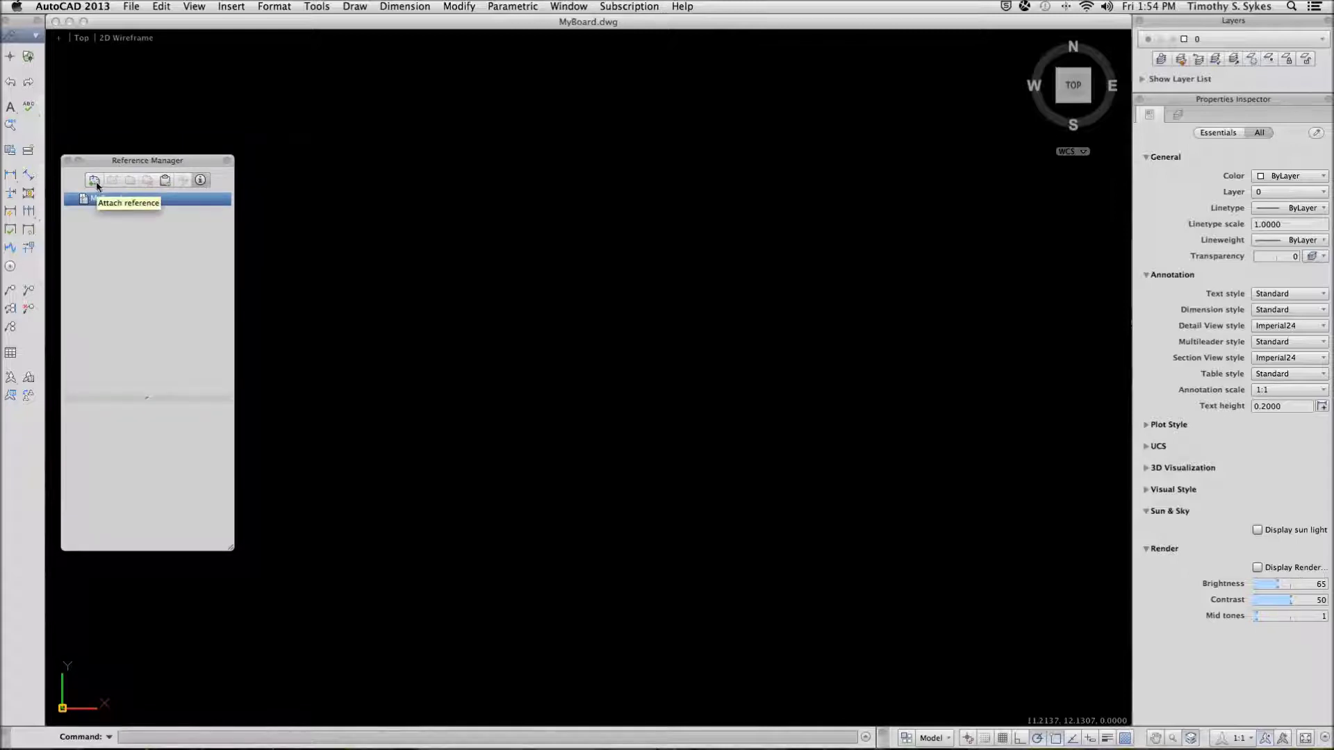
{"action": "left_click", "coordinate": [94, 184]}
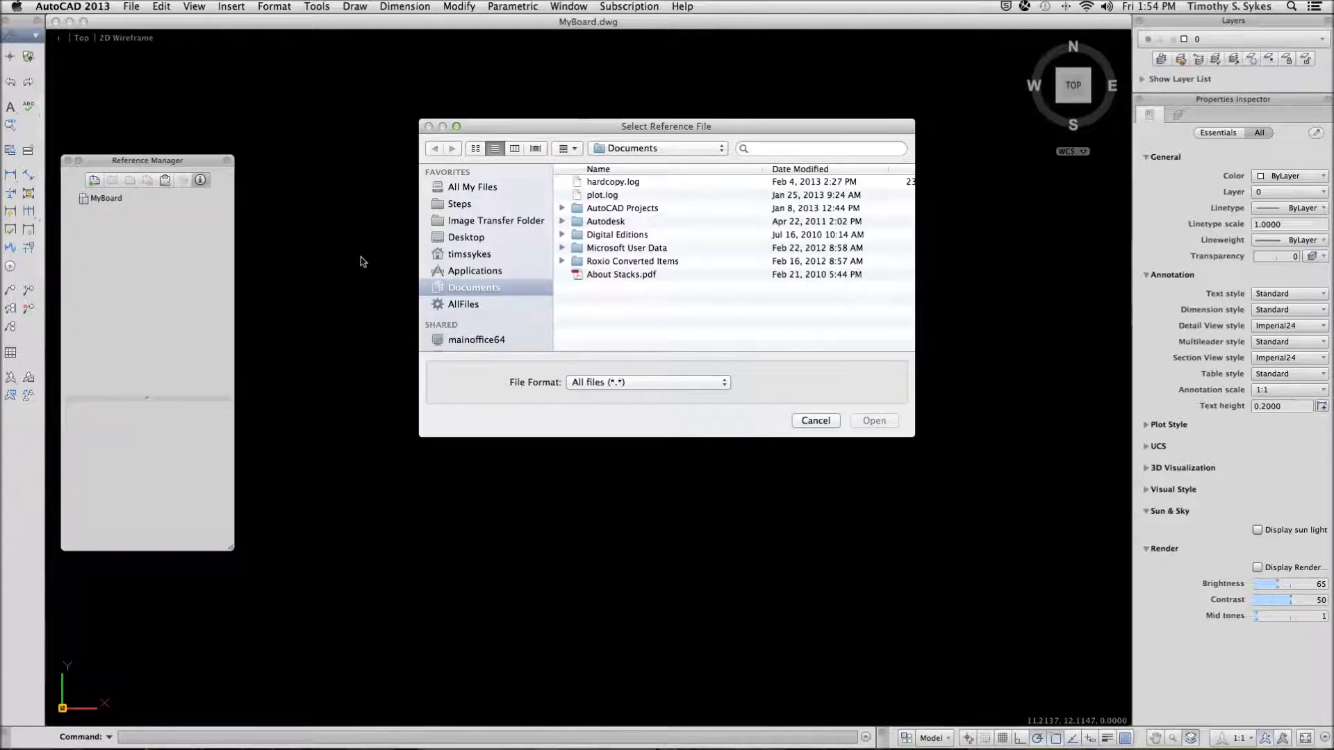
- Choose title block.dwg from the Steps > Lesson27 folder as the file to attach
{"action": "left_click", "coordinate": [441, 204]}
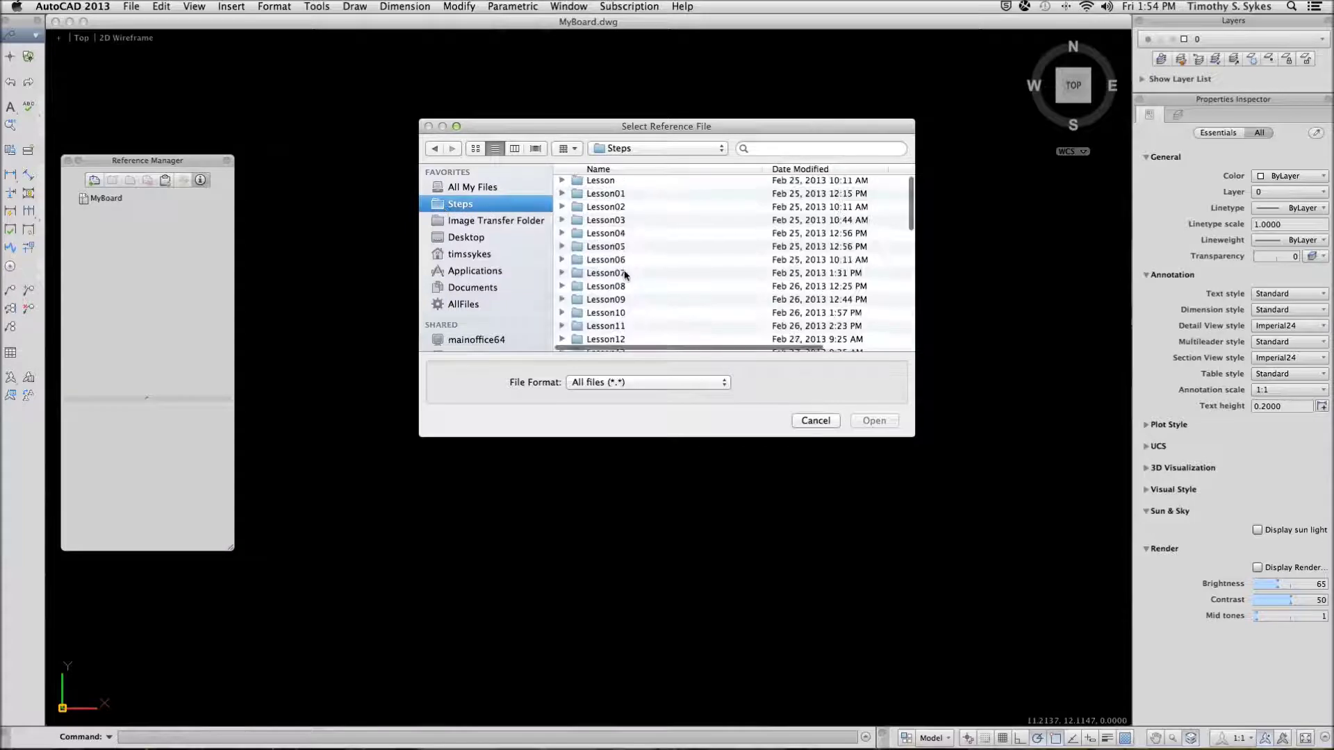
{"action": "scroll", "coordinate": [626, 275], "scroll_direction": "down", "scroll_amount": 5}
{"action": "scroll", "coordinate": [626, 274], "scroll_direction": "down", "scroll_amount": 5}
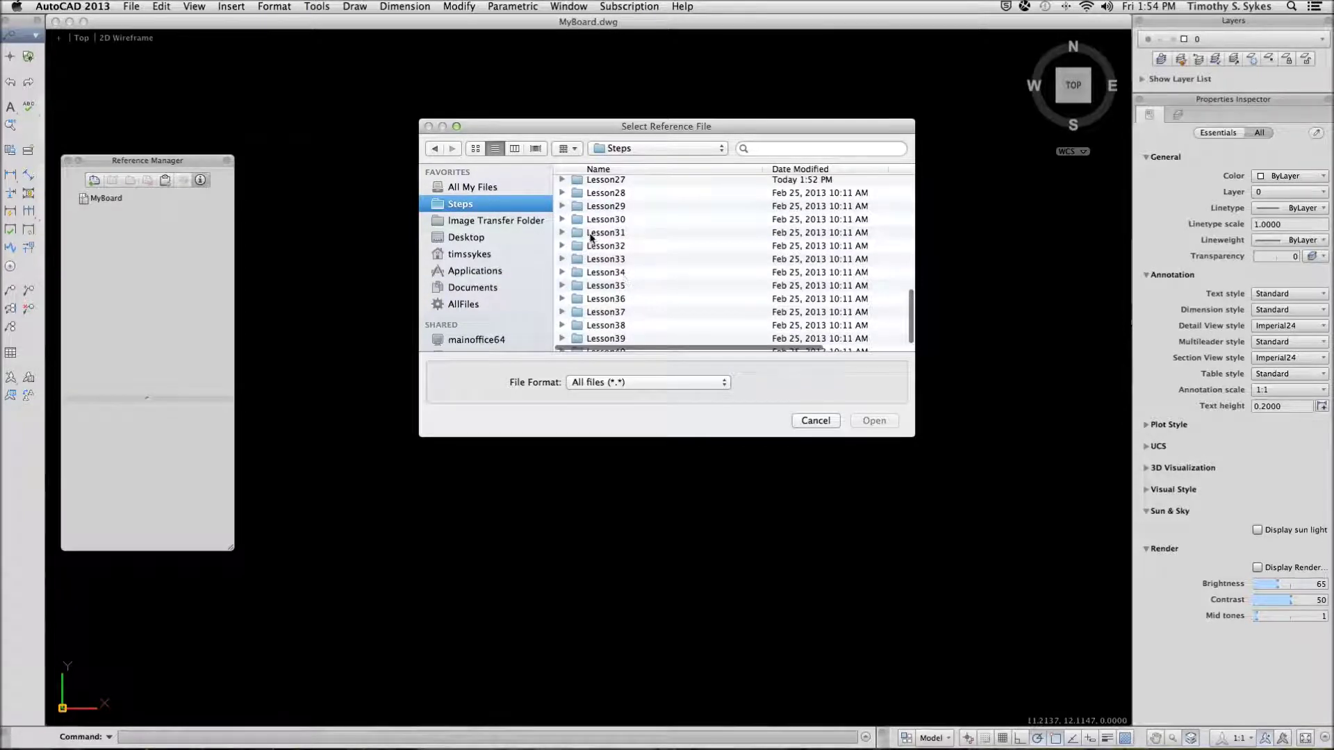
{"action": "double_click", "coordinate": [592, 185]}
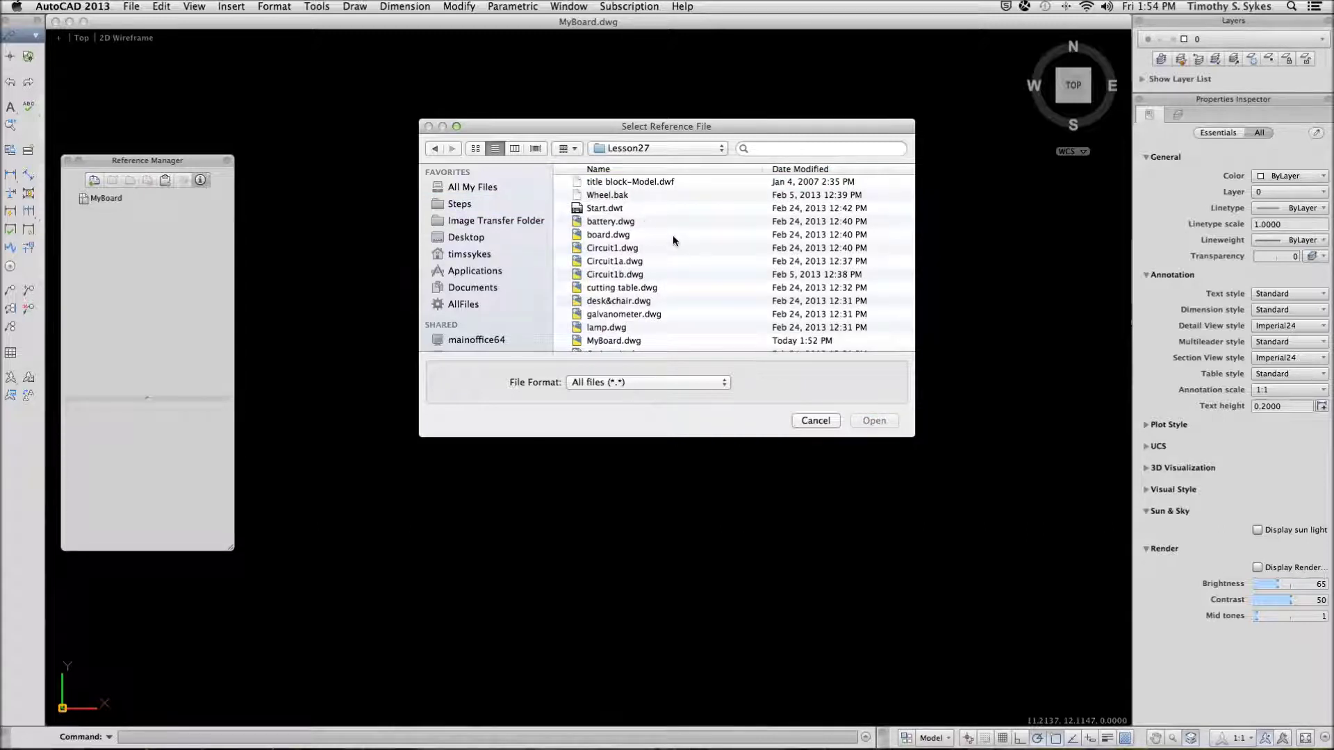
{"action": "scroll", "coordinate": [673, 235], "scroll_direction": "down", "scroll_amount": 5}
{"action": "scroll", "coordinate": [672, 235], "scroll_direction": "down", "scroll_amount": 5}
{"action": "scroll", "coordinate": [673, 236], "scroll_direction": "down", "scroll_amount": 5}
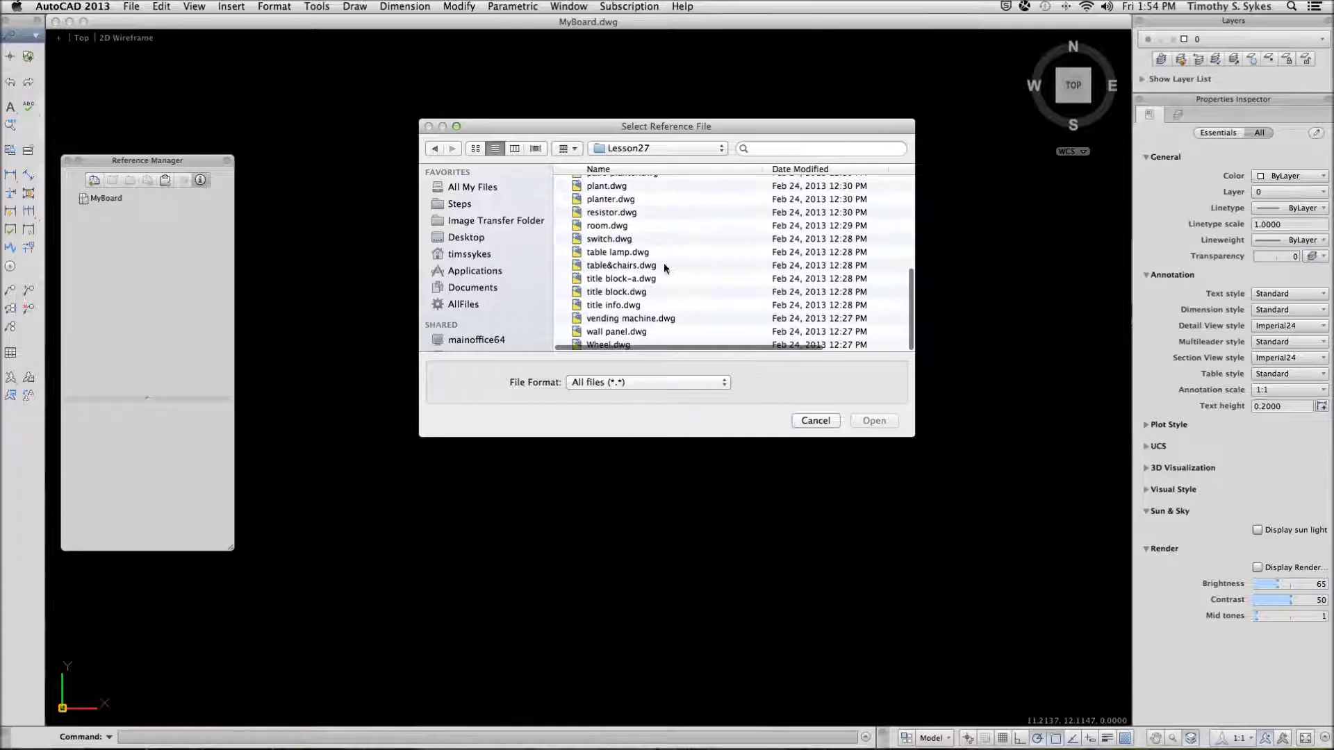
{"action": "double_click", "coordinate": [618, 293]}
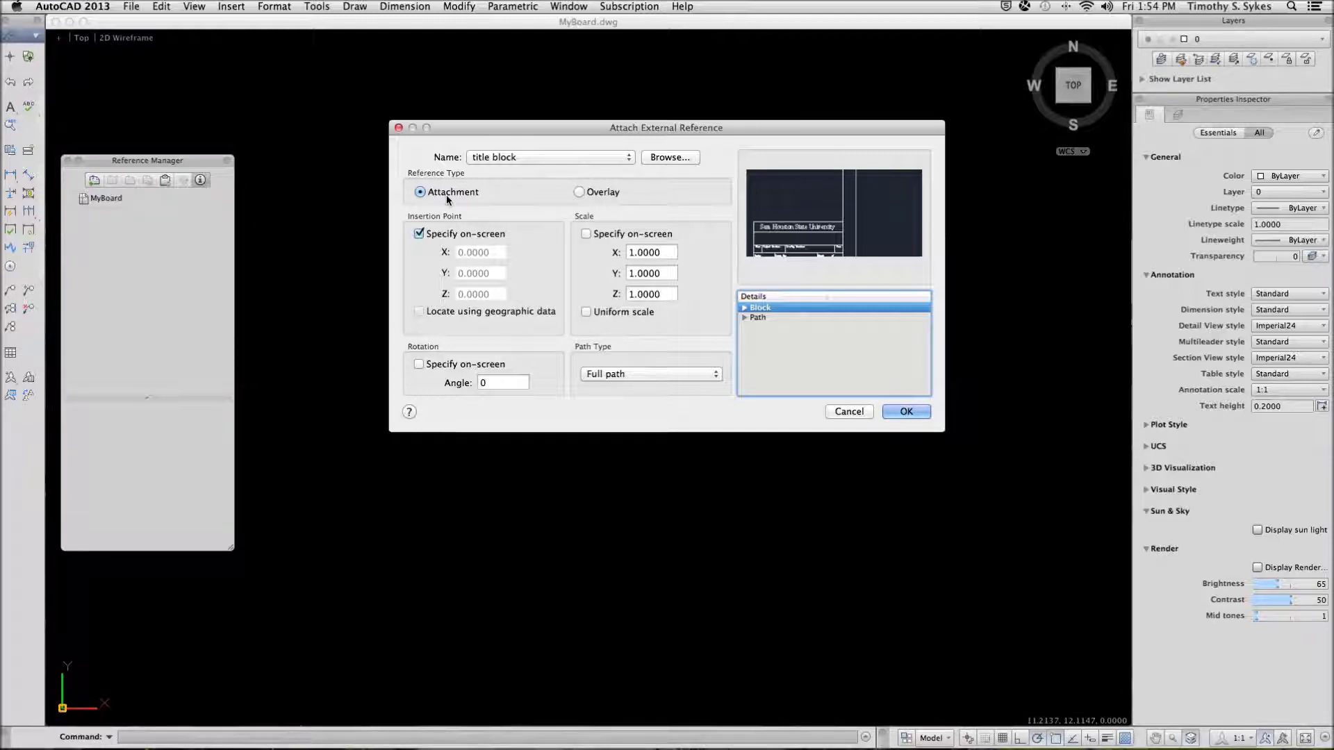
- Attach the title block at fixed origin coordinates with a relative path
{"action": "left_click", "coordinate": [420, 233]}
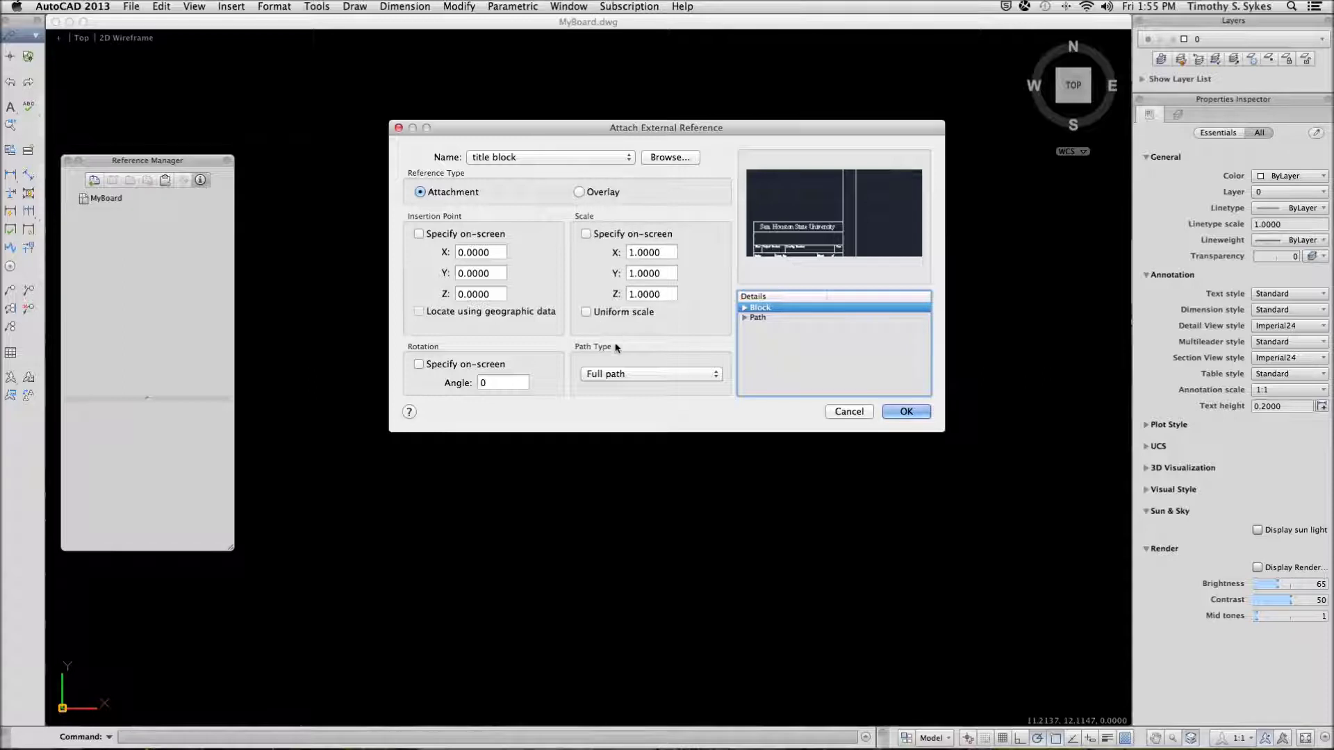
{"action": "left_click", "coordinate": [639, 373]}
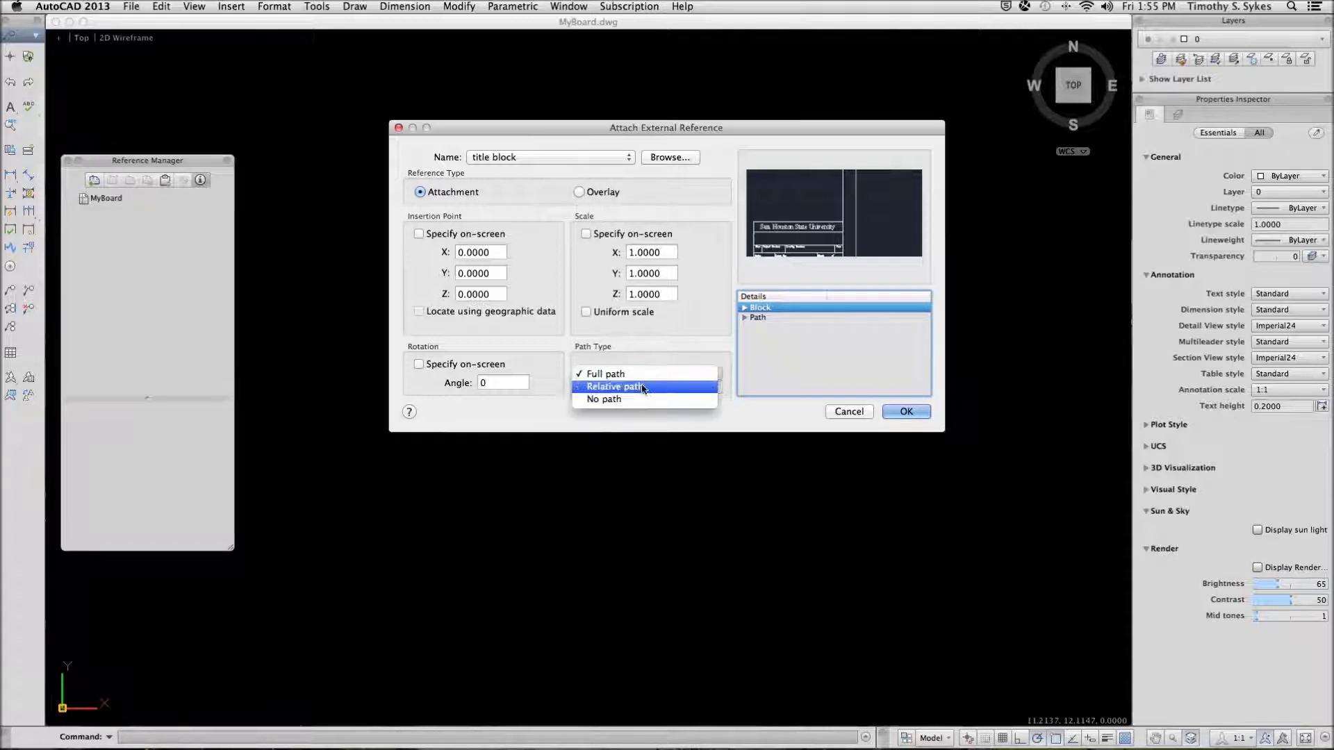
{"action": "left_click", "coordinate": [644, 388]}
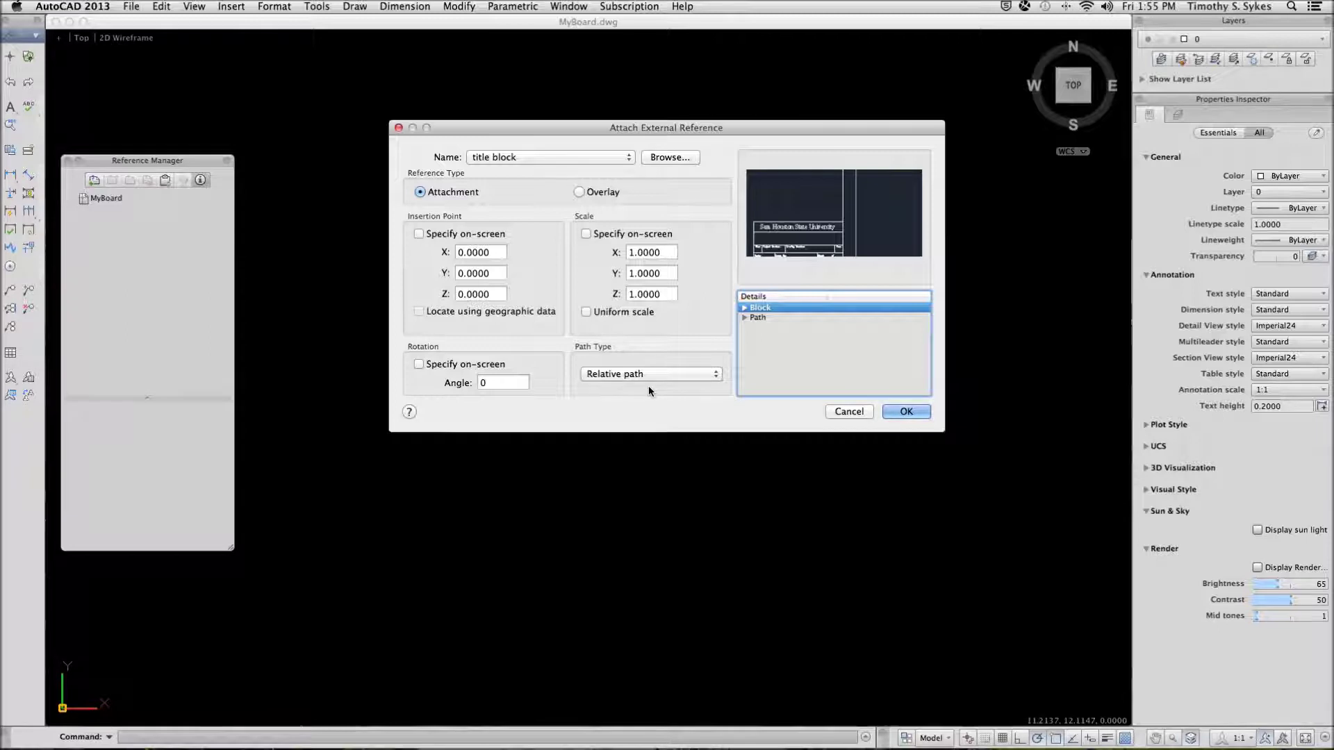
{"action": "key", "text": "Return"}
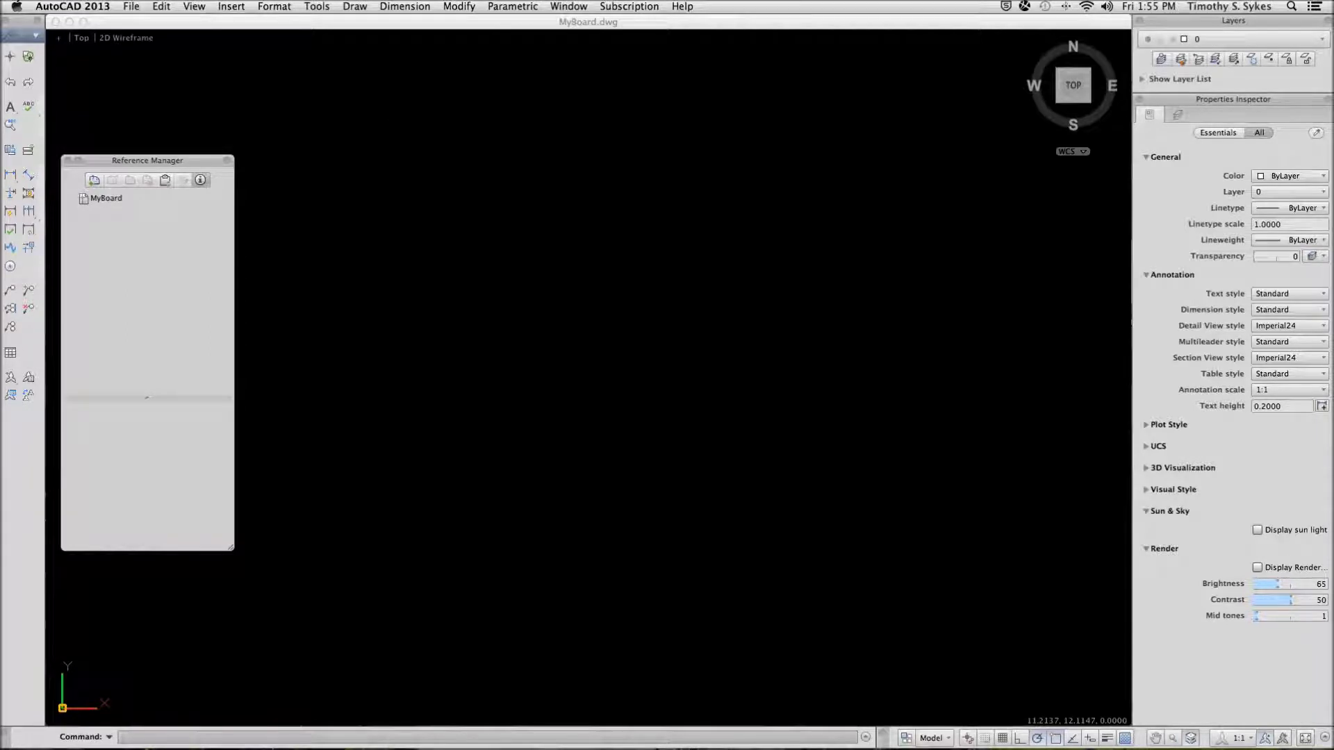
- Zoom to the whole title block and show the layer list for drawing the board outline
{"action": "middle_click", "coordinate": [372, 408]}
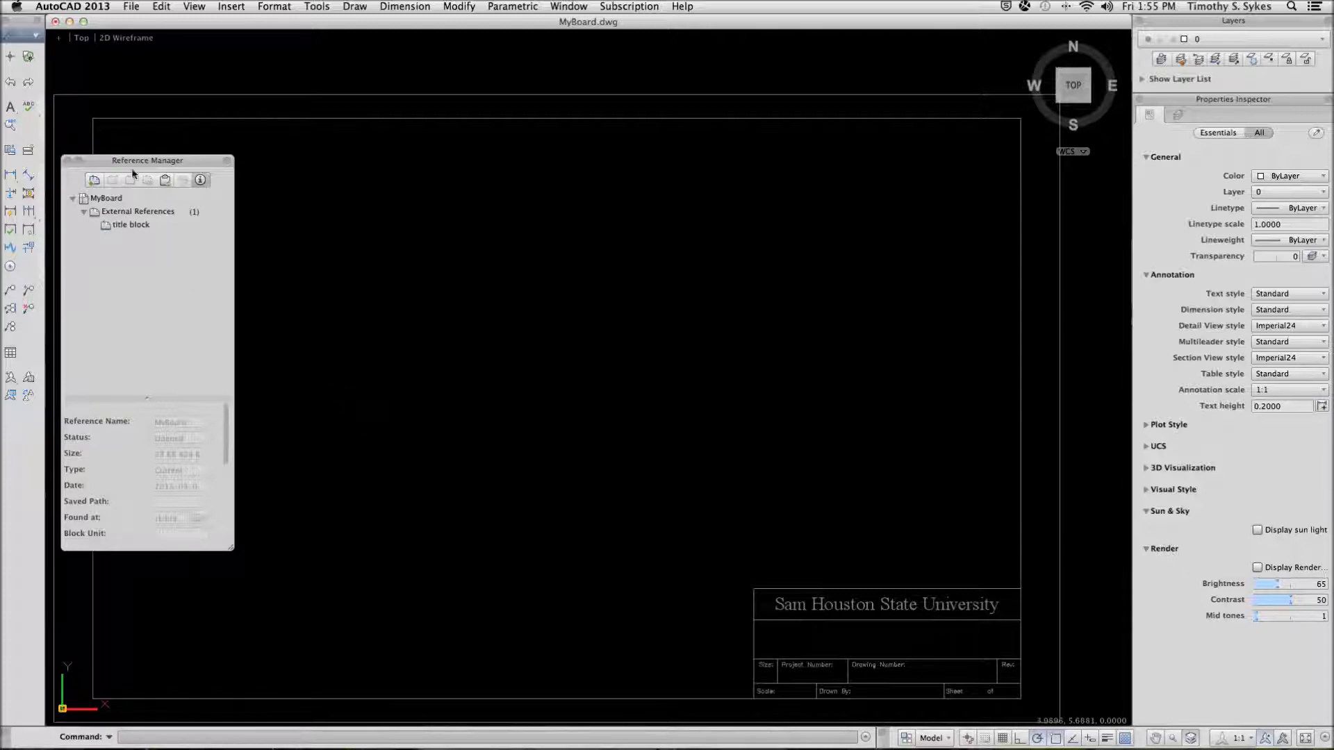
{"action": "mouse_move", "coordinate": [140, 164]}
{"action": "left_mouse_down"}
{"action": "mouse_move", "coordinate": [808, 149]}
{"action": "mouse_move", "coordinate": [885, 179]}
{"action": "left_mouse_up"}
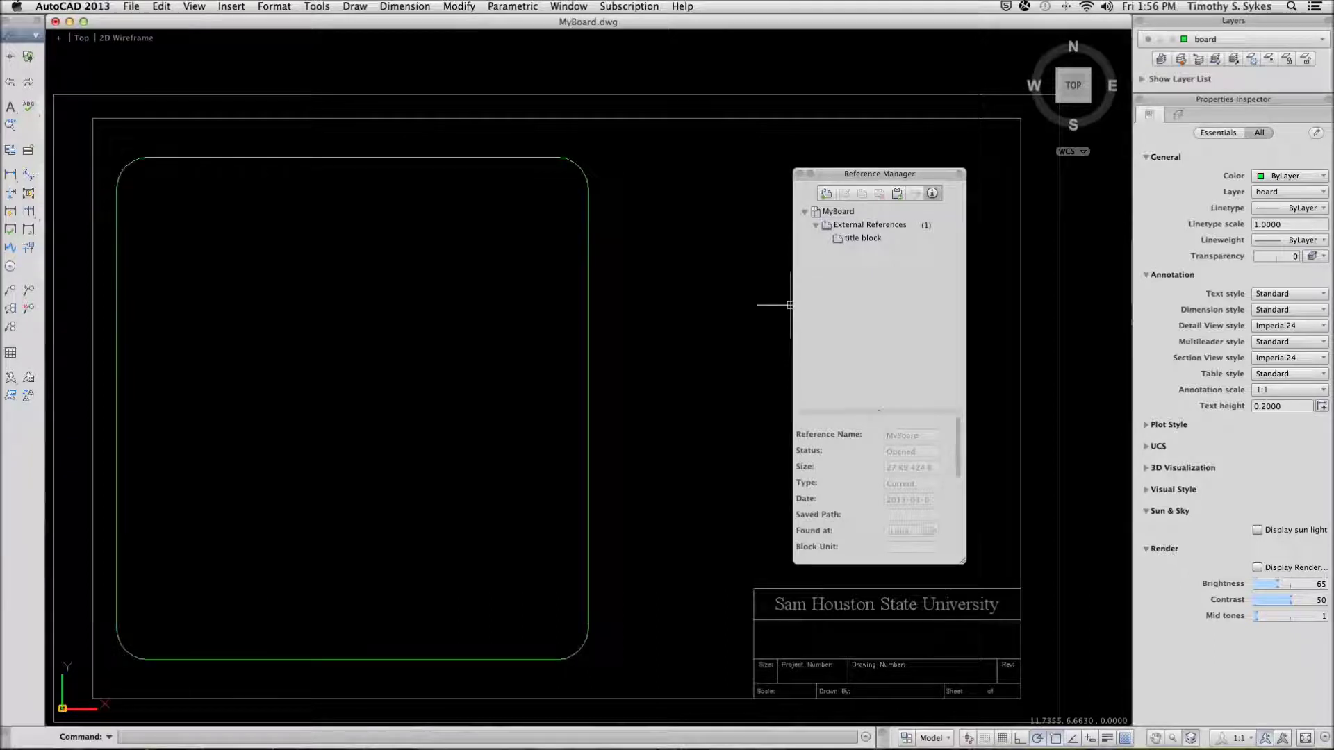
{"action": "left_click", "coordinate": [1240, 39]}
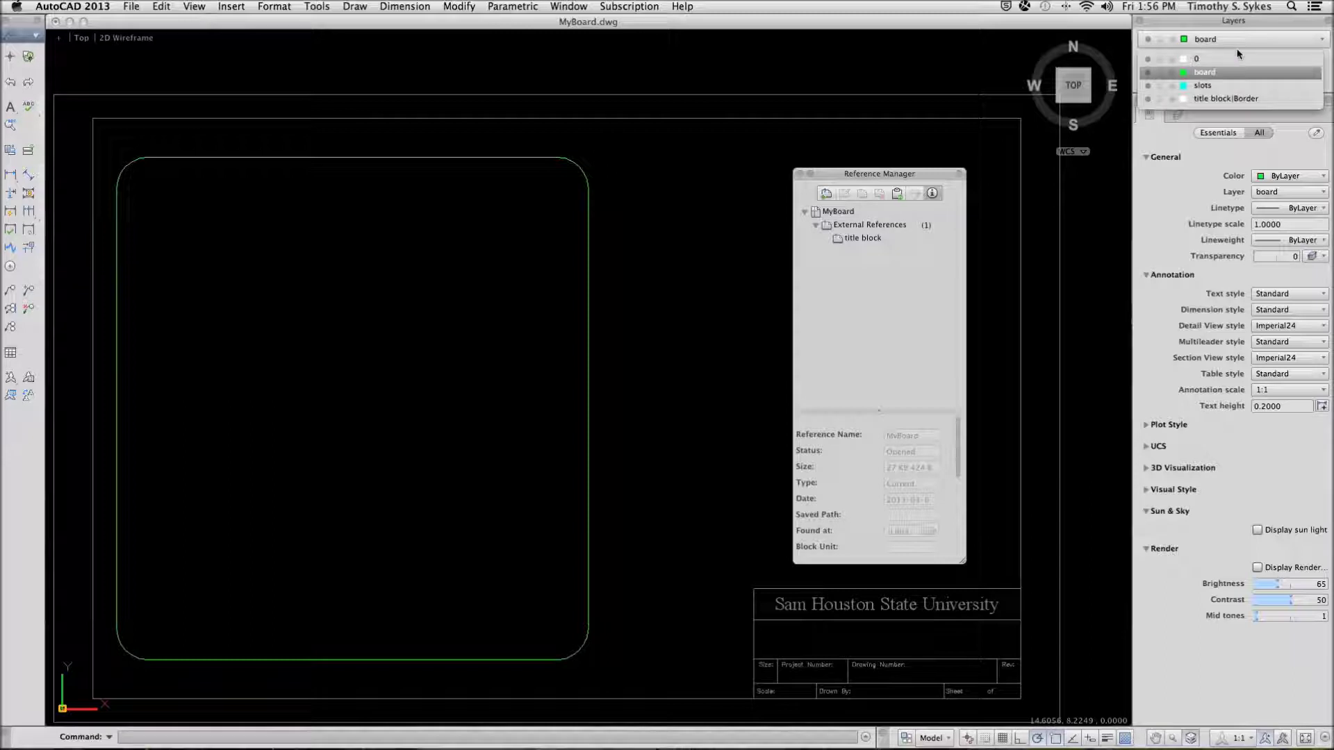
- Array a slot circle into a 14 by 15 grid on the slots layer, then start a new drawing
{"action": "left_click", "coordinate": [1222, 88]}
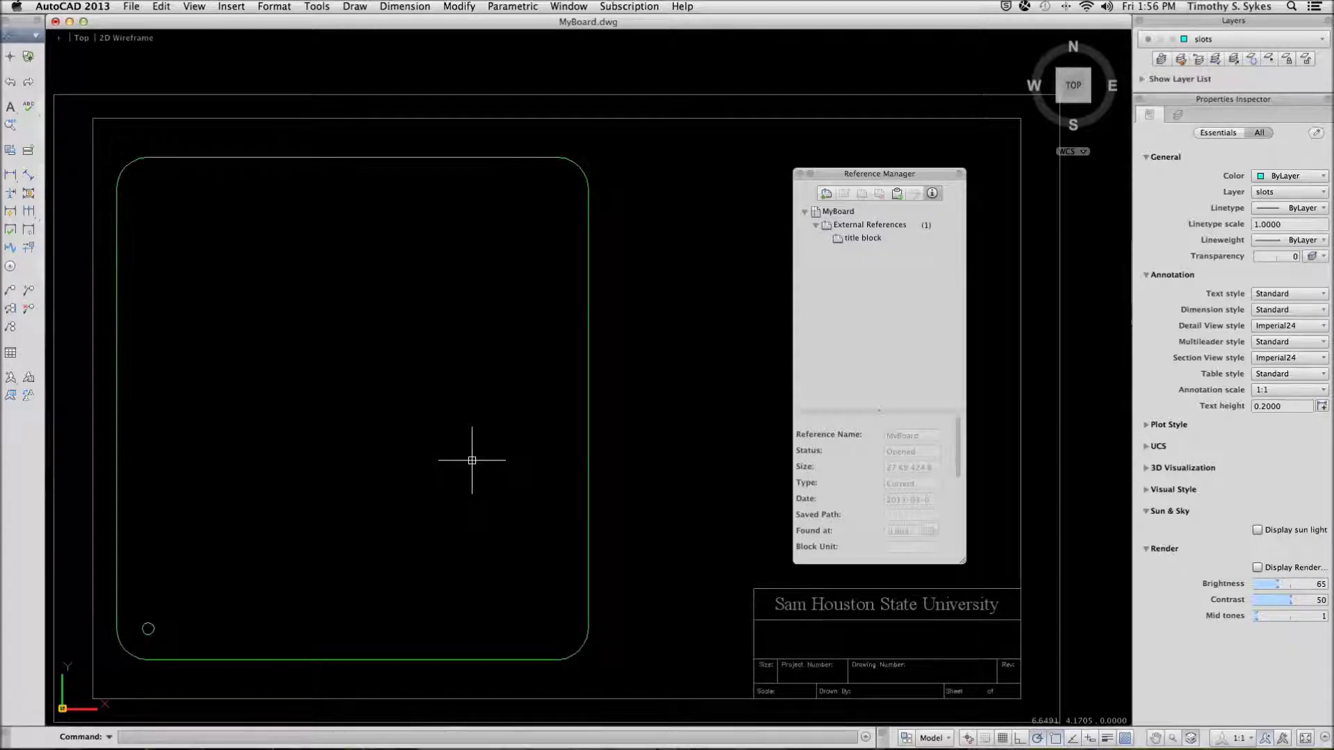
{"action": "type", "text": "arra"}
{"action": "key", "text": "Return"}
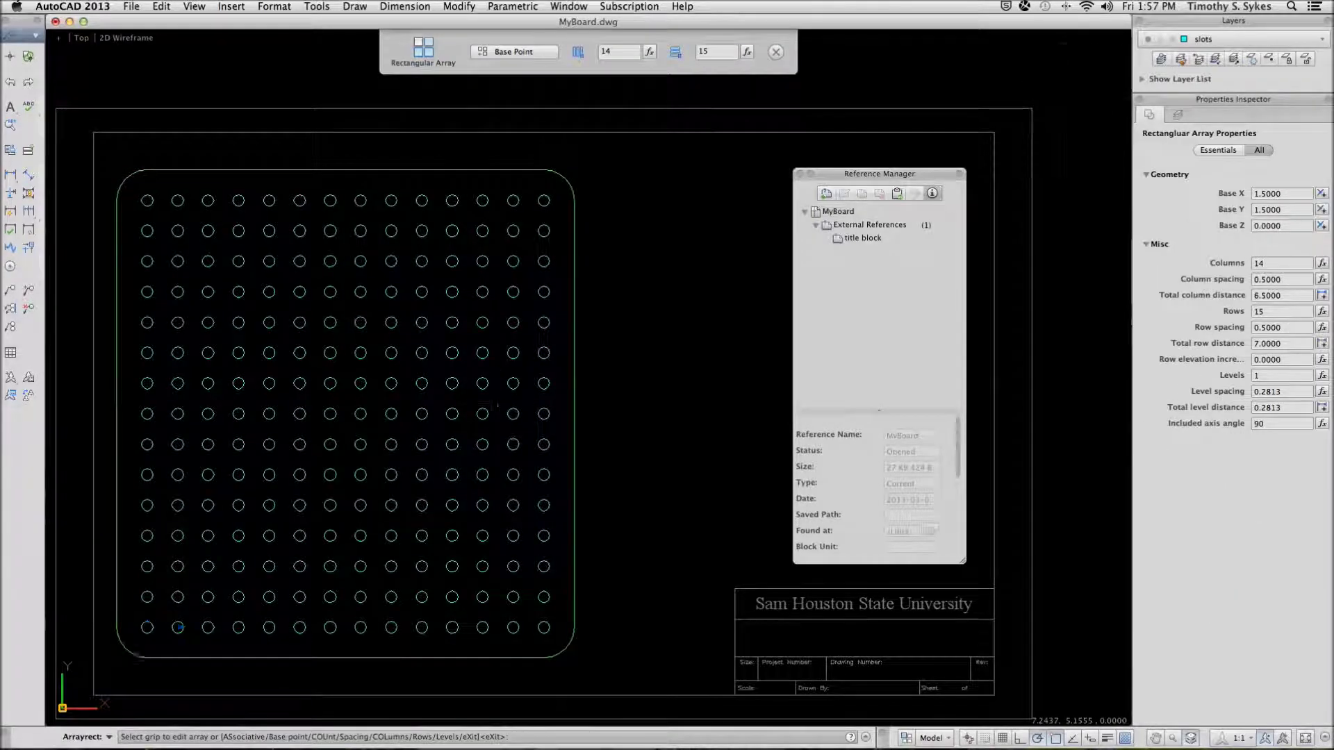
{"action": "key", "text": "Return"}
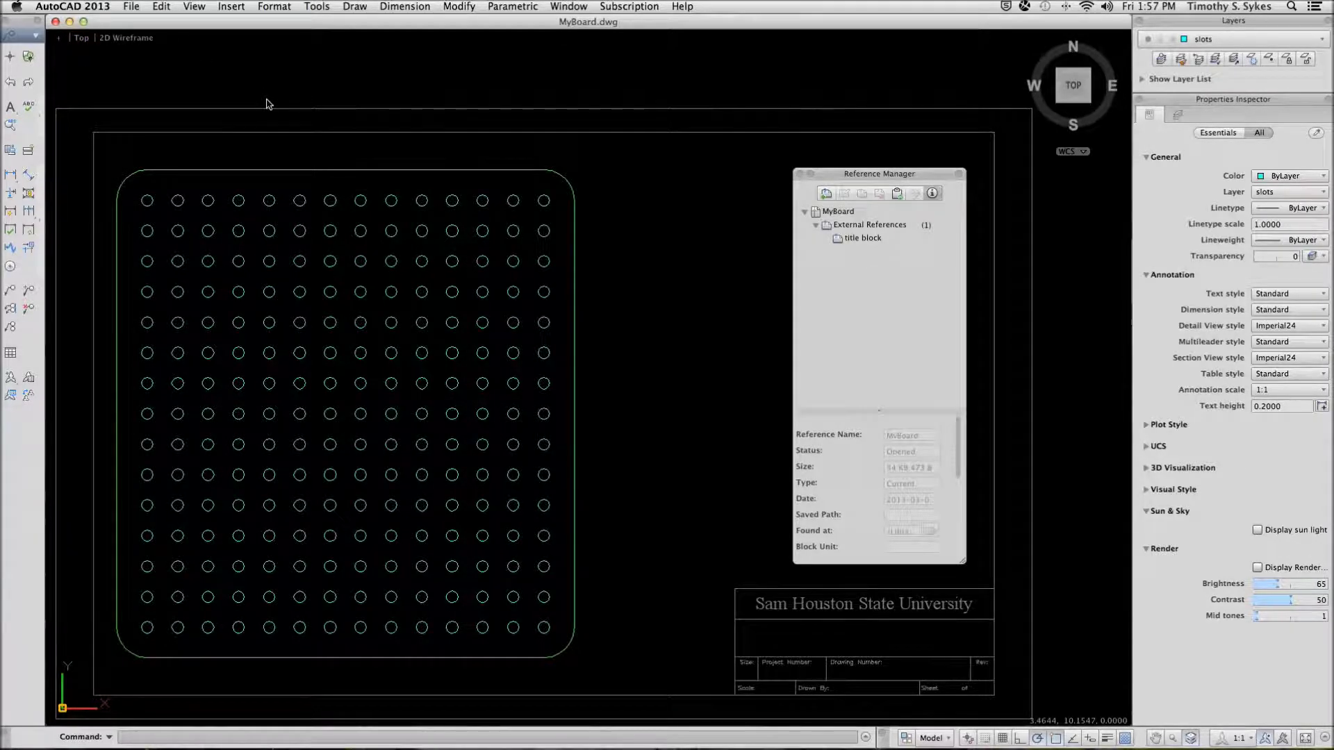
{"action": "key", "text": "super+n"}
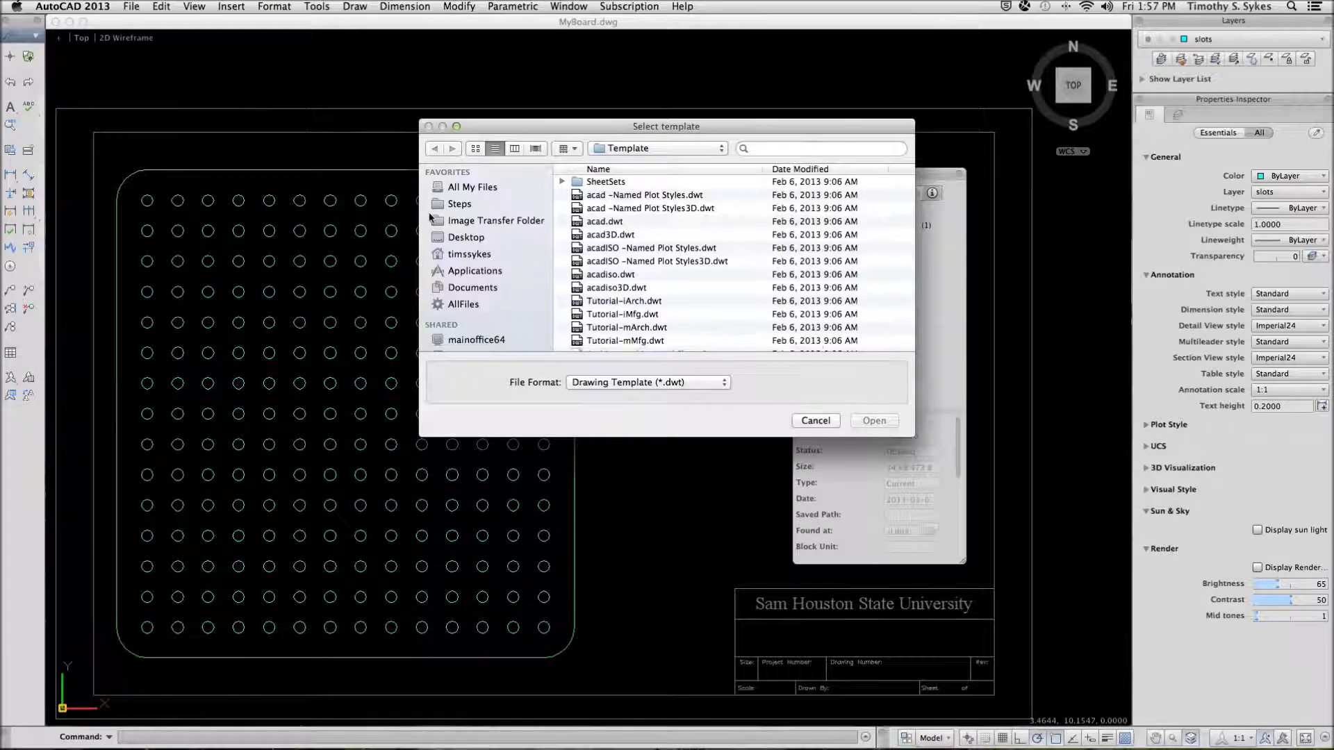
- Create a new blank drawing from Start.dwt in the Steps > Lesson27 folder
{"action": "left_click", "coordinate": [434, 207]}
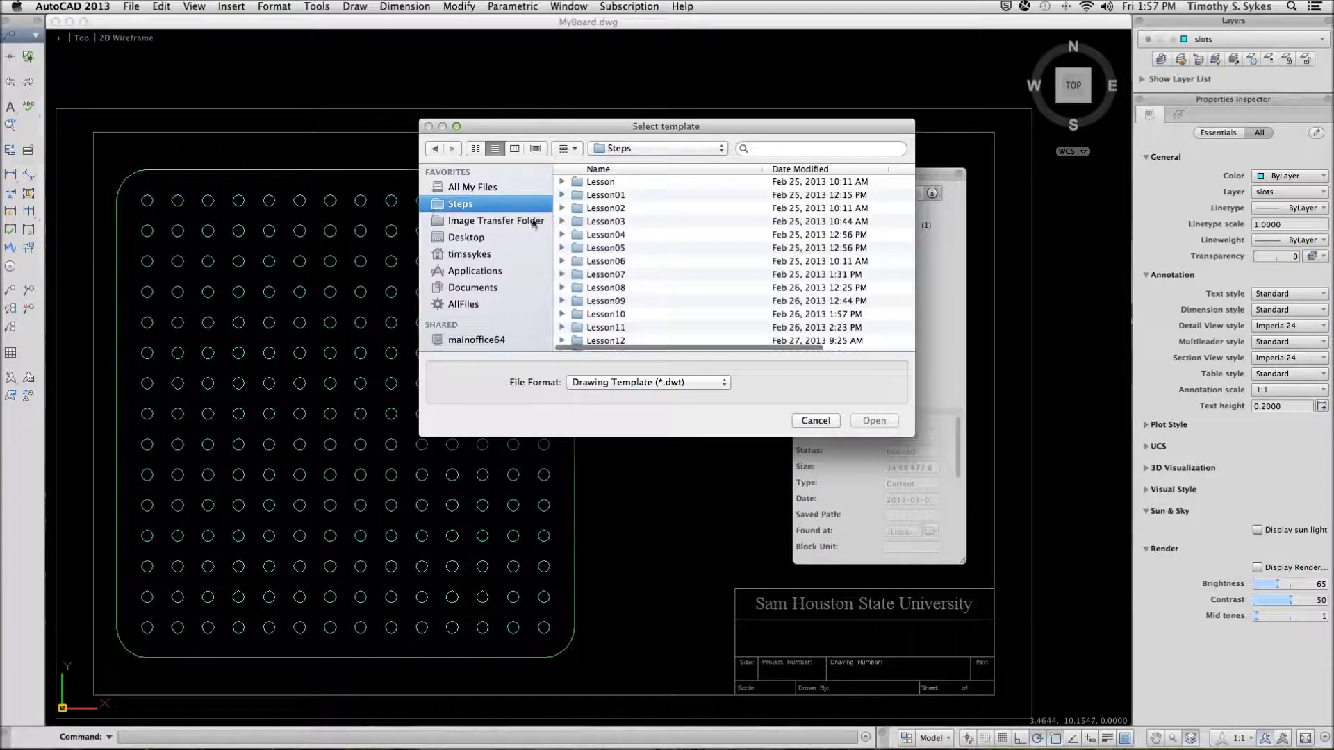
{"action": "scroll", "coordinate": [602, 263], "scroll_direction": "down", "scroll_amount": 5}
{"action": "scroll", "coordinate": [603, 263], "scroll_direction": "down", "scroll_amount": 3}
{"action": "scroll", "coordinate": [615, 245], "scroll_direction": "down", "scroll_amount": 2}
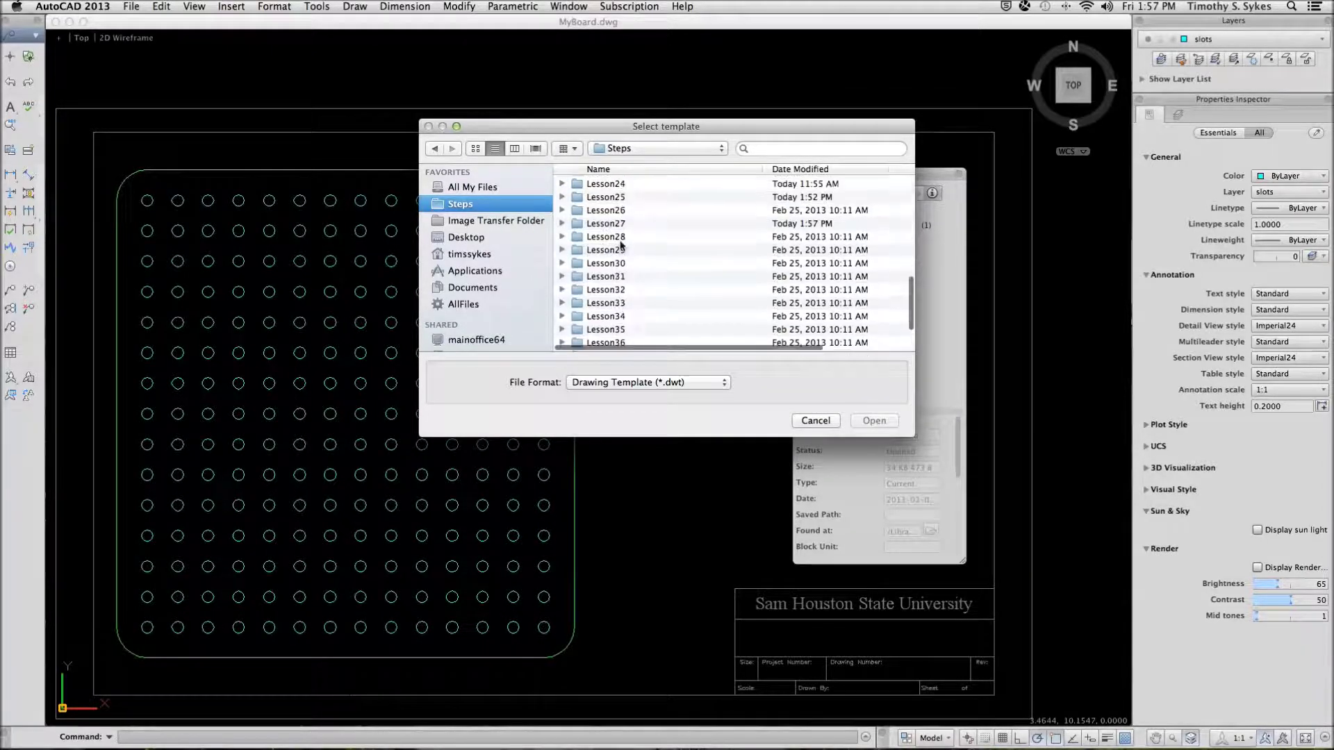
{"action": "double_click", "coordinate": [615, 224]}
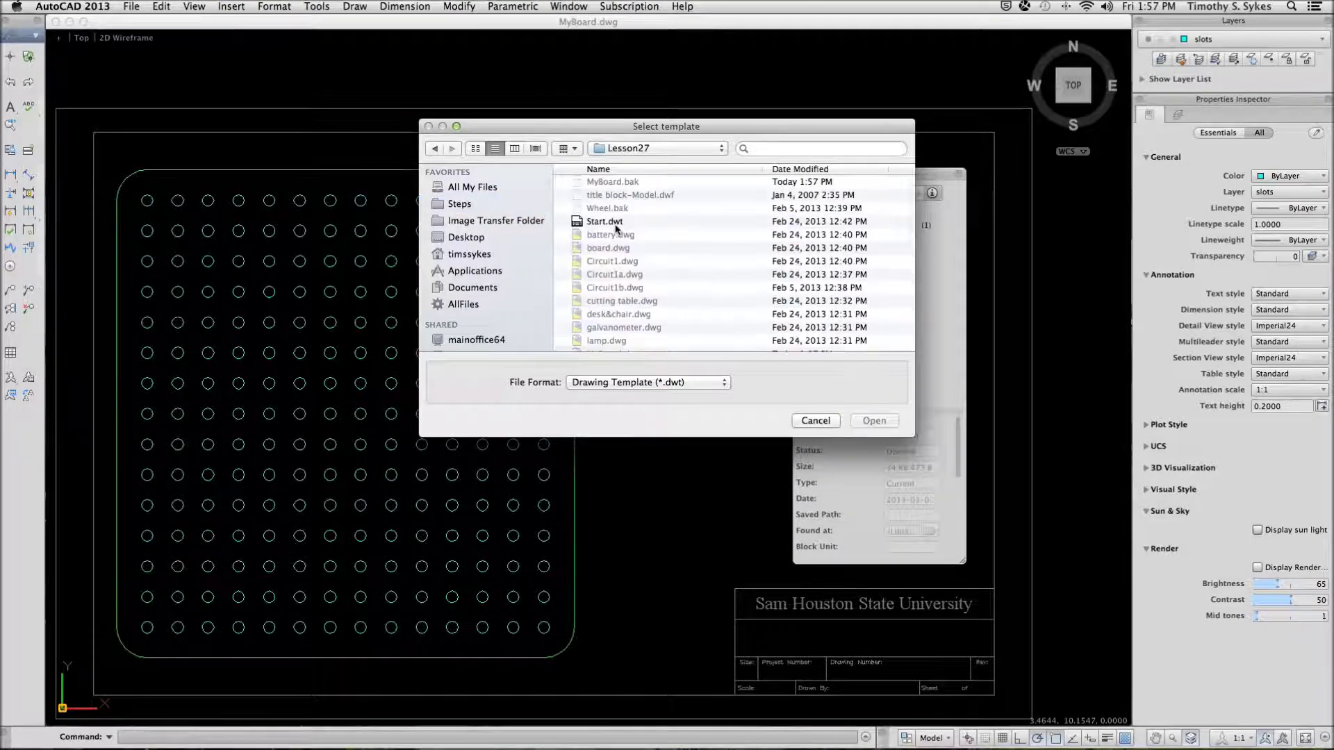
{"action": "double_click", "coordinate": [614, 225]}
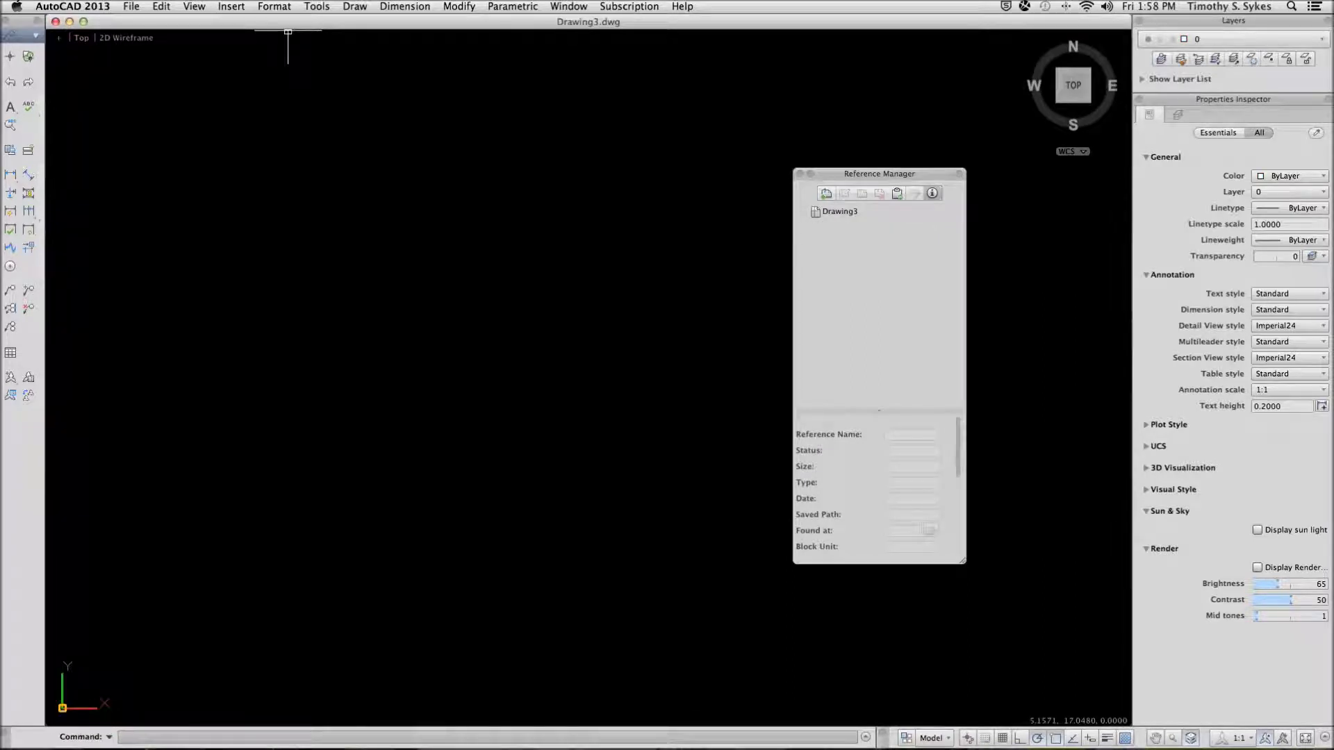
- Save the new drawing as MyCircuit.dwg in the Lesson27 folder
{"action": "key", "text": "super+s"}
{"action": "type", "text": "My"}
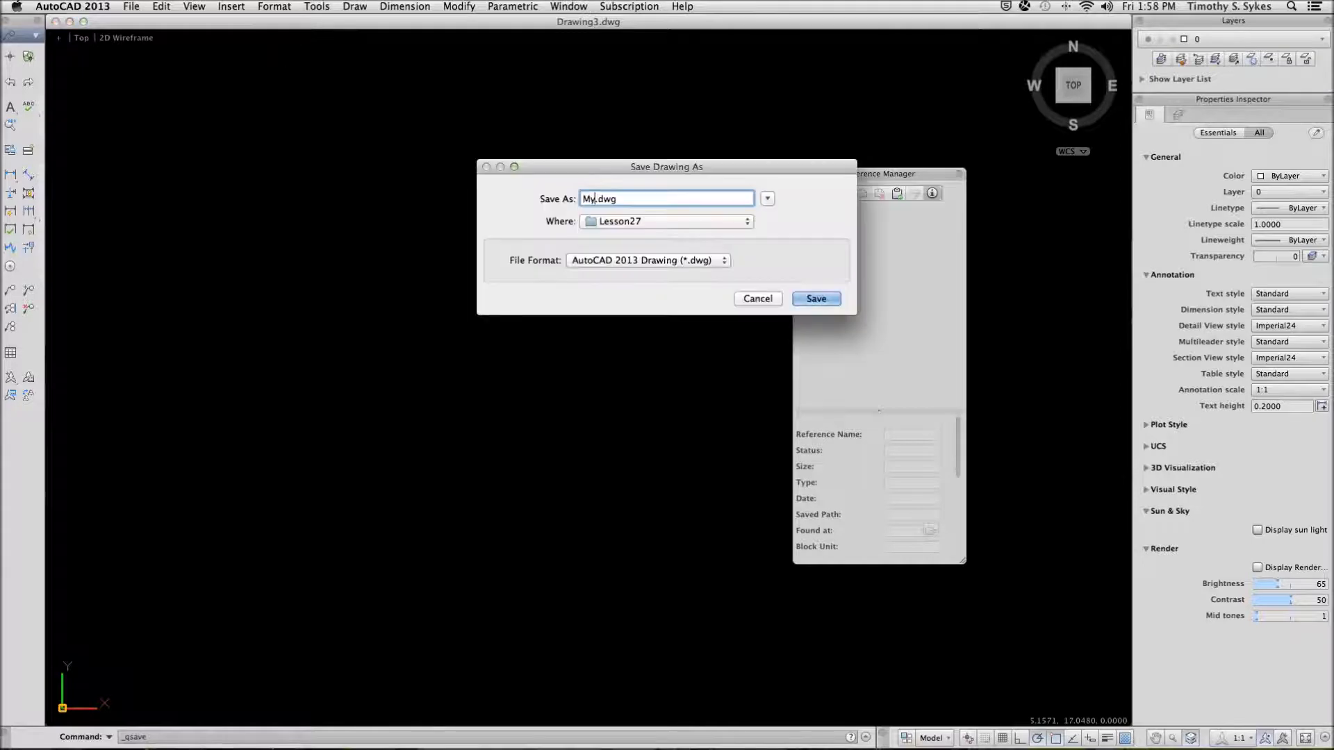
{"action": "type", "text": "Ci"}
{"action": "type", "text": "rcuit"}
{"action": "key", "text": "Return"}
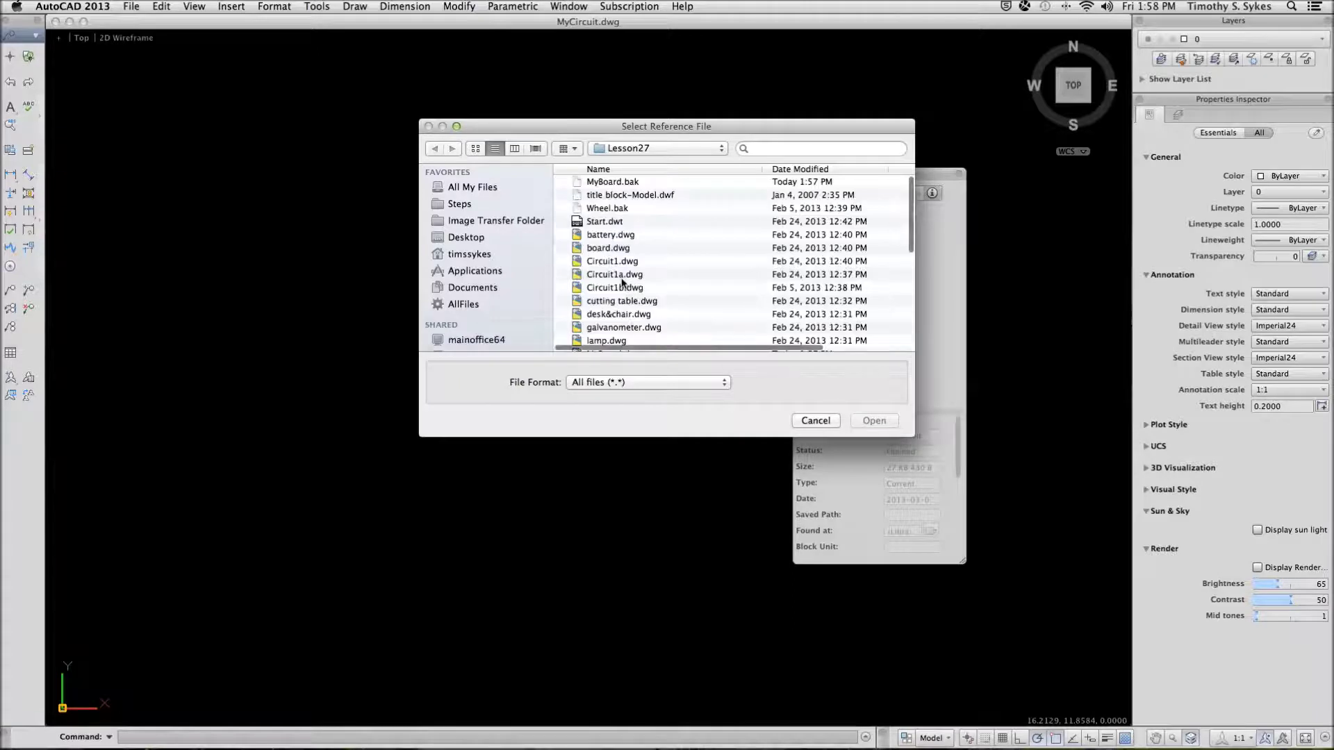
{"action": "scroll", "coordinate": [679, 292], "scroll_direction": "down", "scroll_amount": 2}
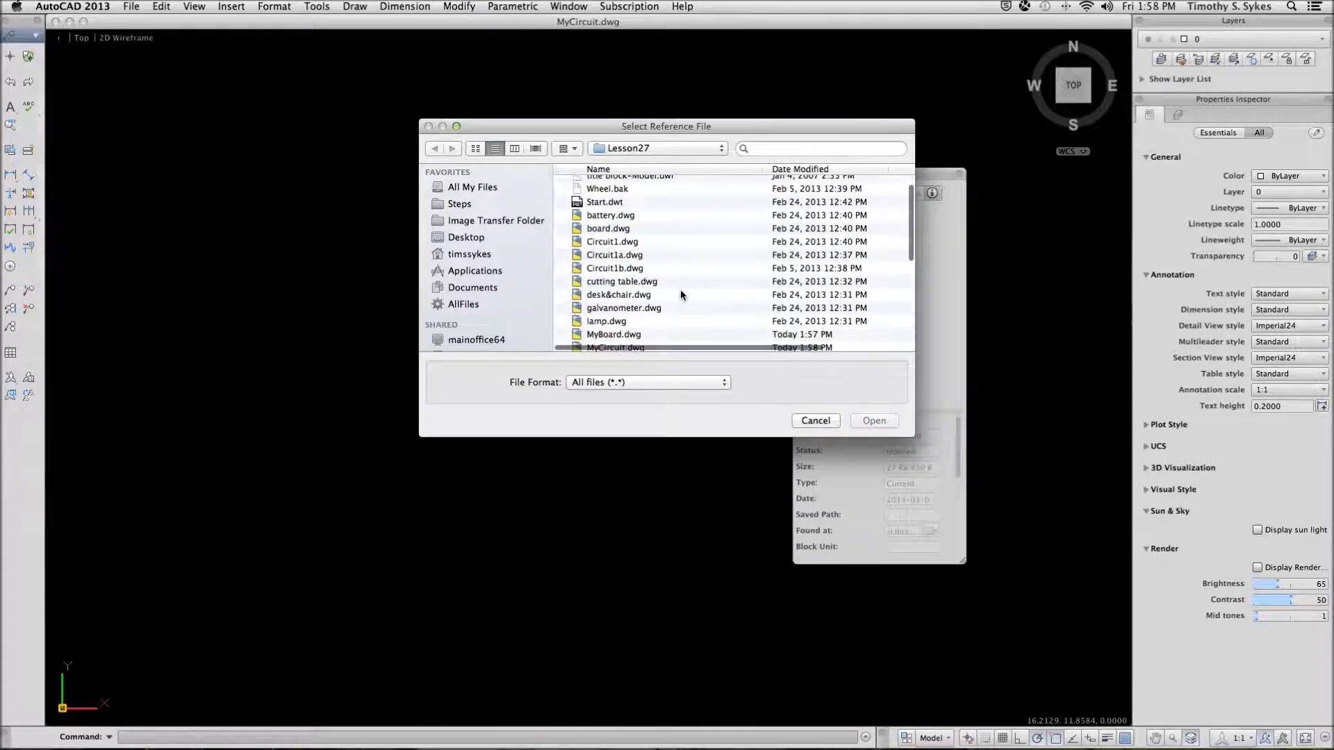
- Attach MyBoard.dwg into MyCircuit as an external reference with a relative path
{"action": "left_click", "coordinate": [632, 304]}
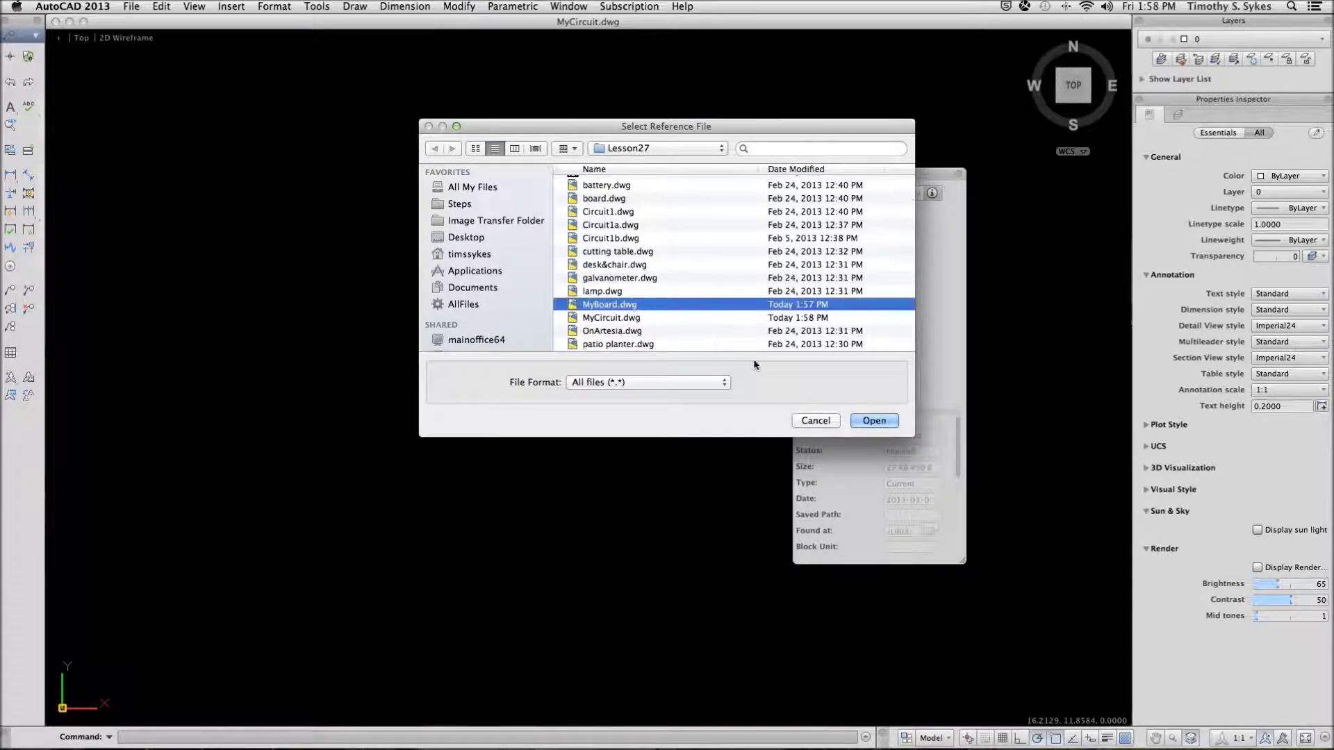
{"action": "left_click", "coordinate": [874, 421]}
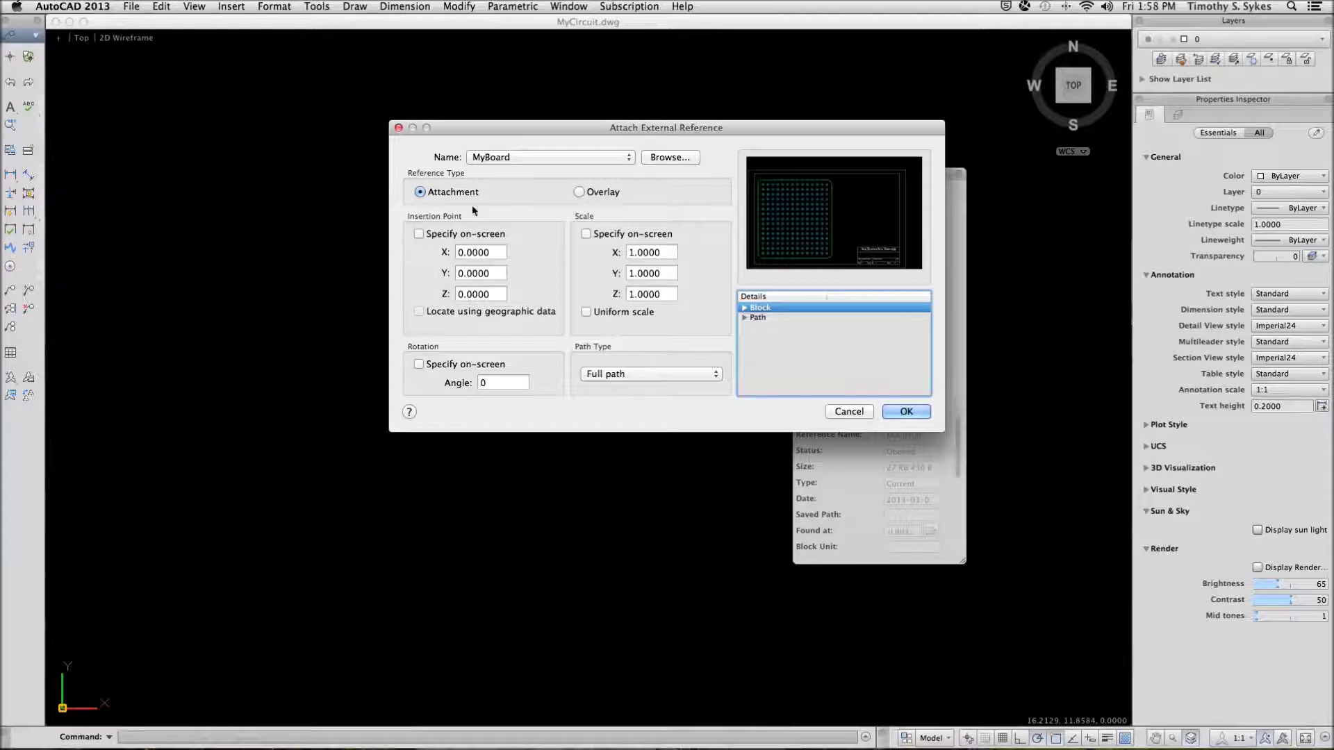
{"action": "left_click", "coordinate": [649, 373]}
{"action": "left_click", "coordinate": [653, 385]}
{"action": "left_click", "coordinate": [902, 412]}
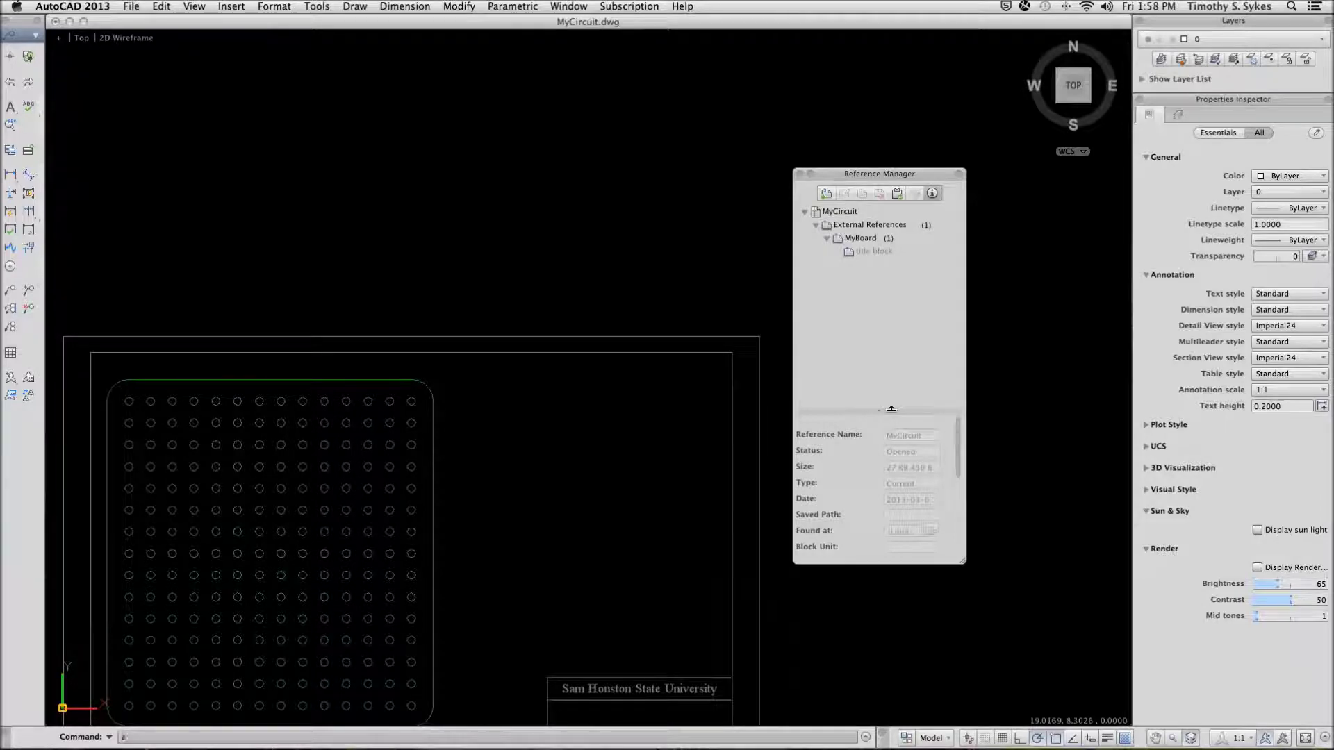
{"action": "type", "text": "z"}
- Zoom extents to fit the attached board, and collapse the MyBoard node in Reference Manager
{"action": "key", "text": "Return"}
{"action": "type", "text": "e"}
{"action": "key", "text": "Return"}
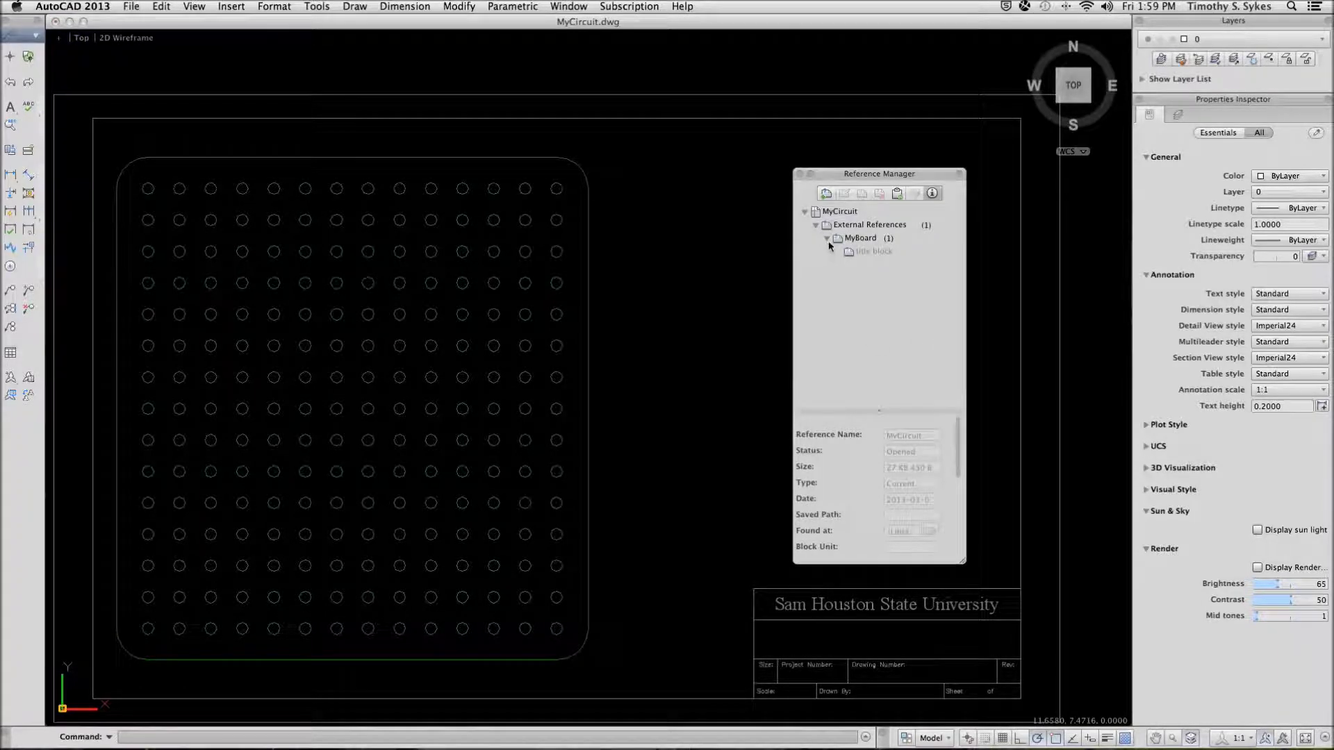
{"action": "left_click", "coordinate": [828, 239]}
- Show the layer list with the MyBoard|board, MyBoard|slots and title block layers
{"action": "left_click", "coordinate": [1144, 79]}
{"action": "type", "text": "A"}
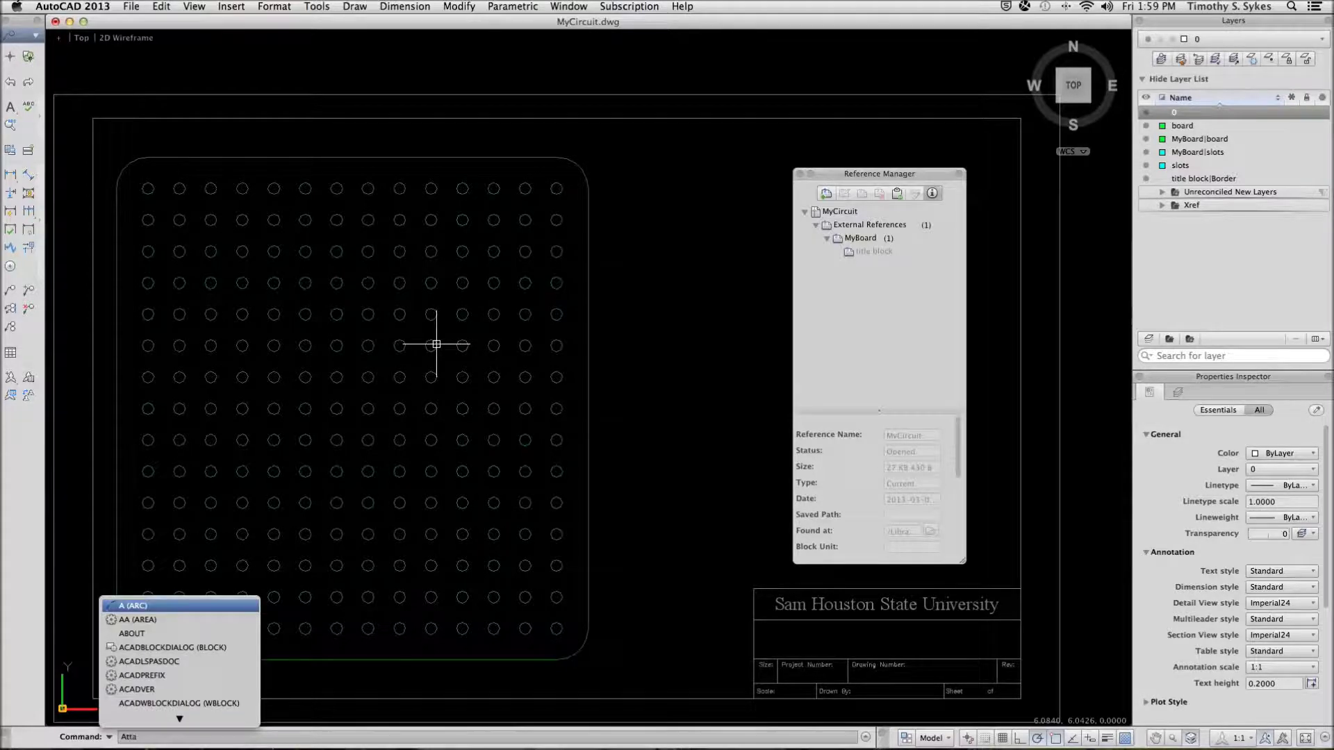
{"action": "type", "text": "ttach"}
- Attach battery.dwg as a reference stored with a relative path
{"action": "key", "text": "Return"}
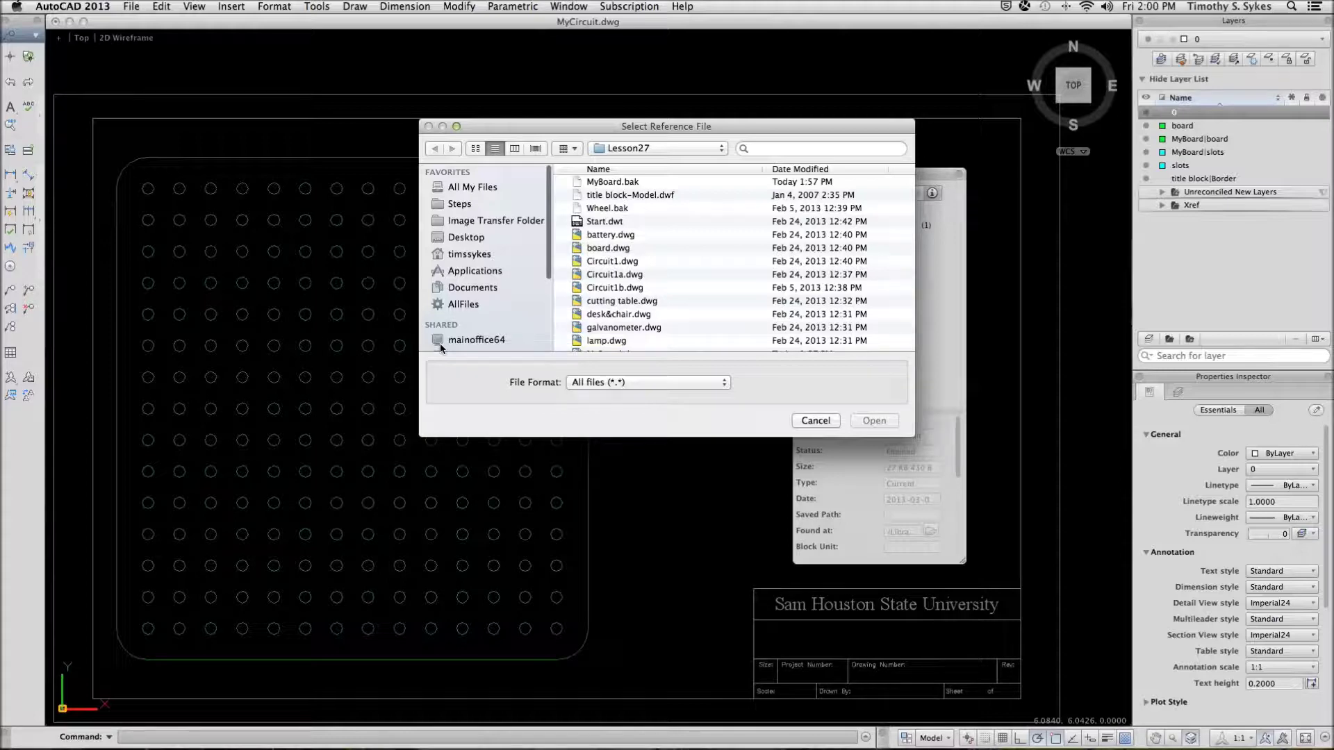
{"action": "left_click", "coordinate": [615, 236]}
{"action": "left_click", "coordinate": [869, 421]}
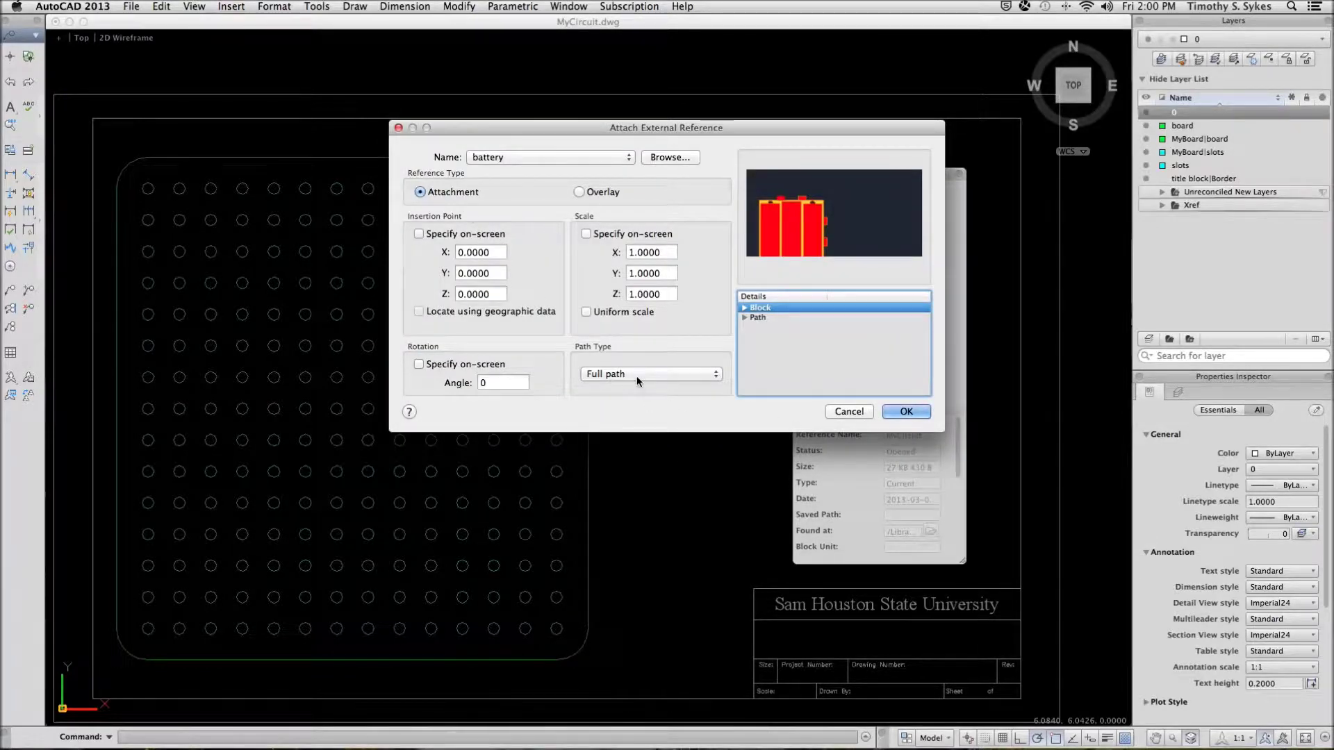
{"action": "left_click", "coordinate": [636, 377]}
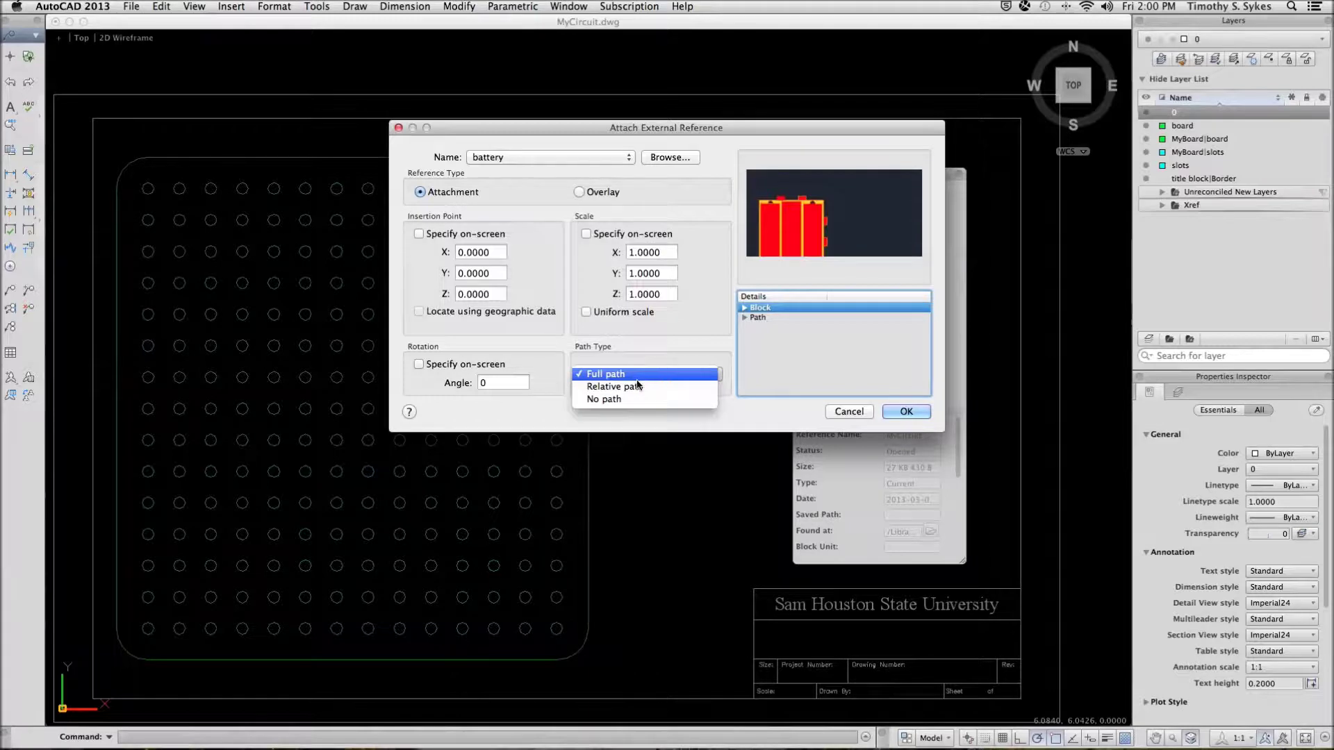
{"action": "left_click", "coordinate": [637, 385]}
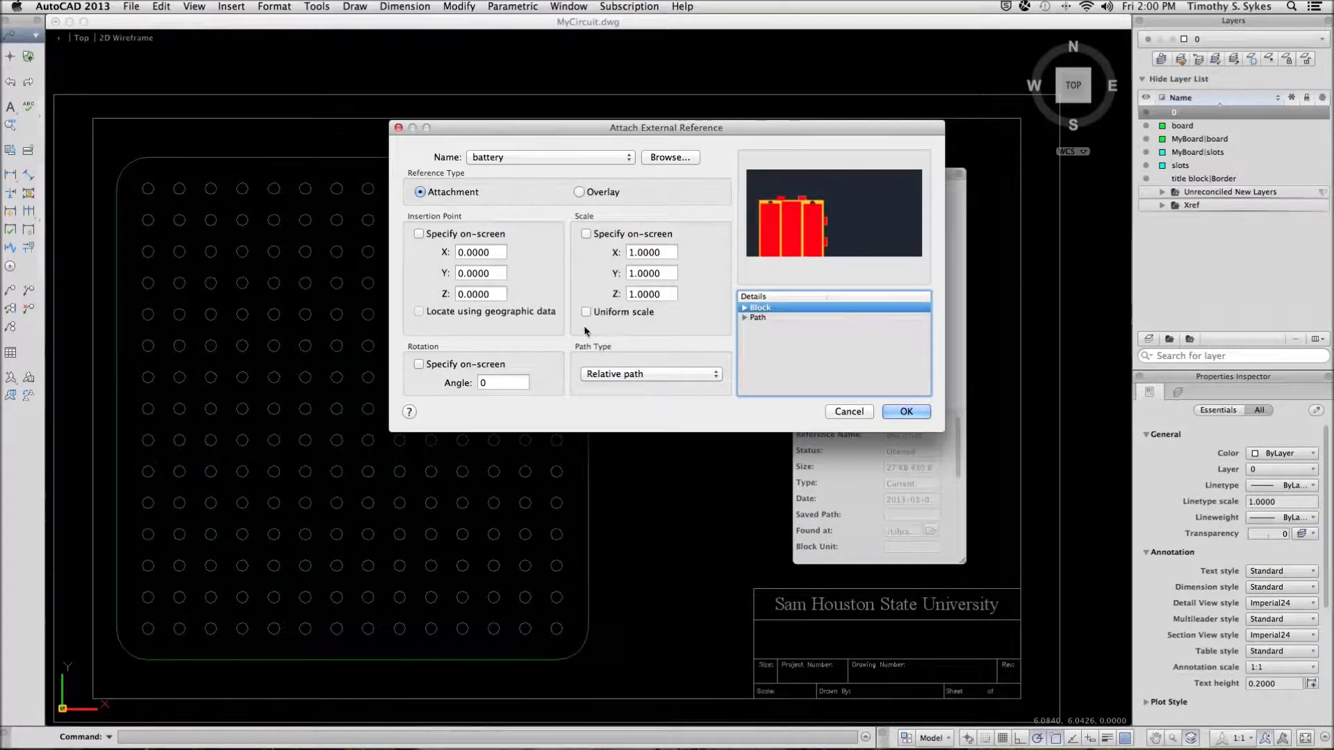
- Place the battery at X 2.5, Y 4, then repeat ATTACH for another reference
{"action": "left_click", "coordinate": [481, 252]}
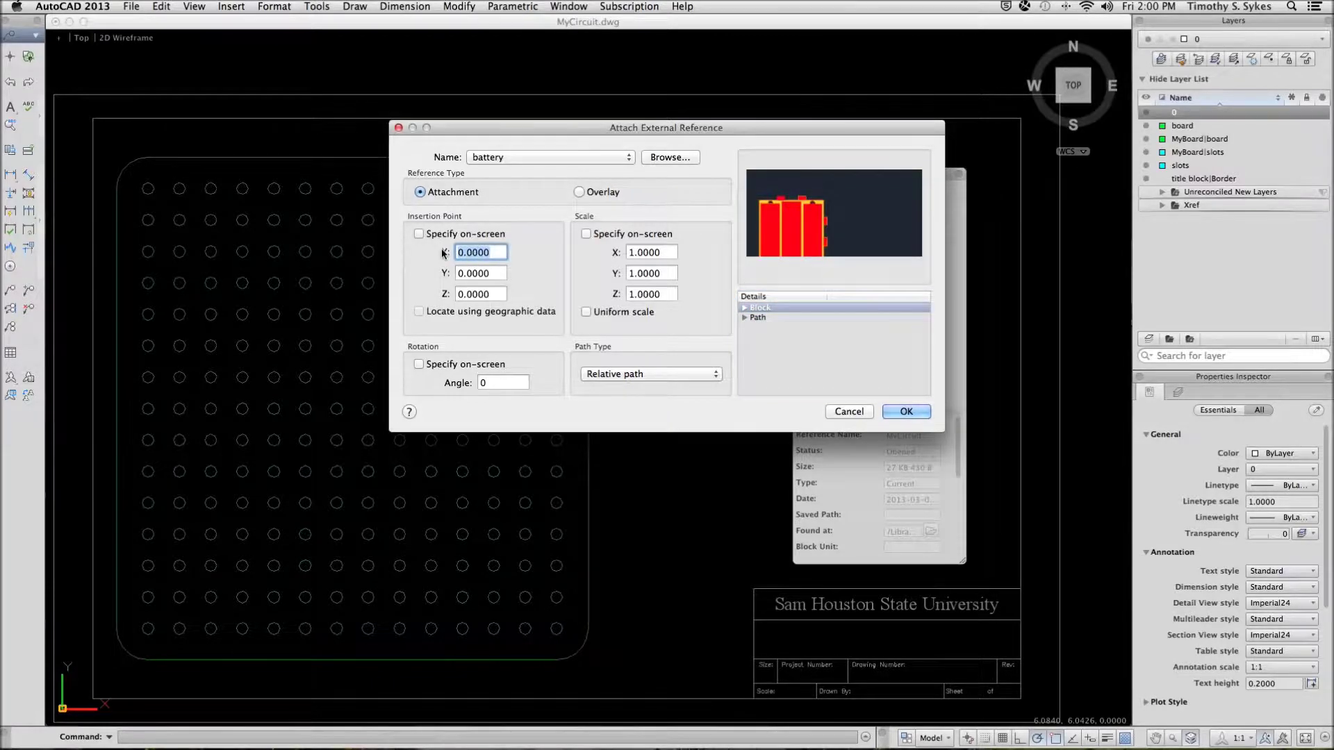
{"action": "type", "text": "2.5"}
{"action": "key", "text": "Tab"}
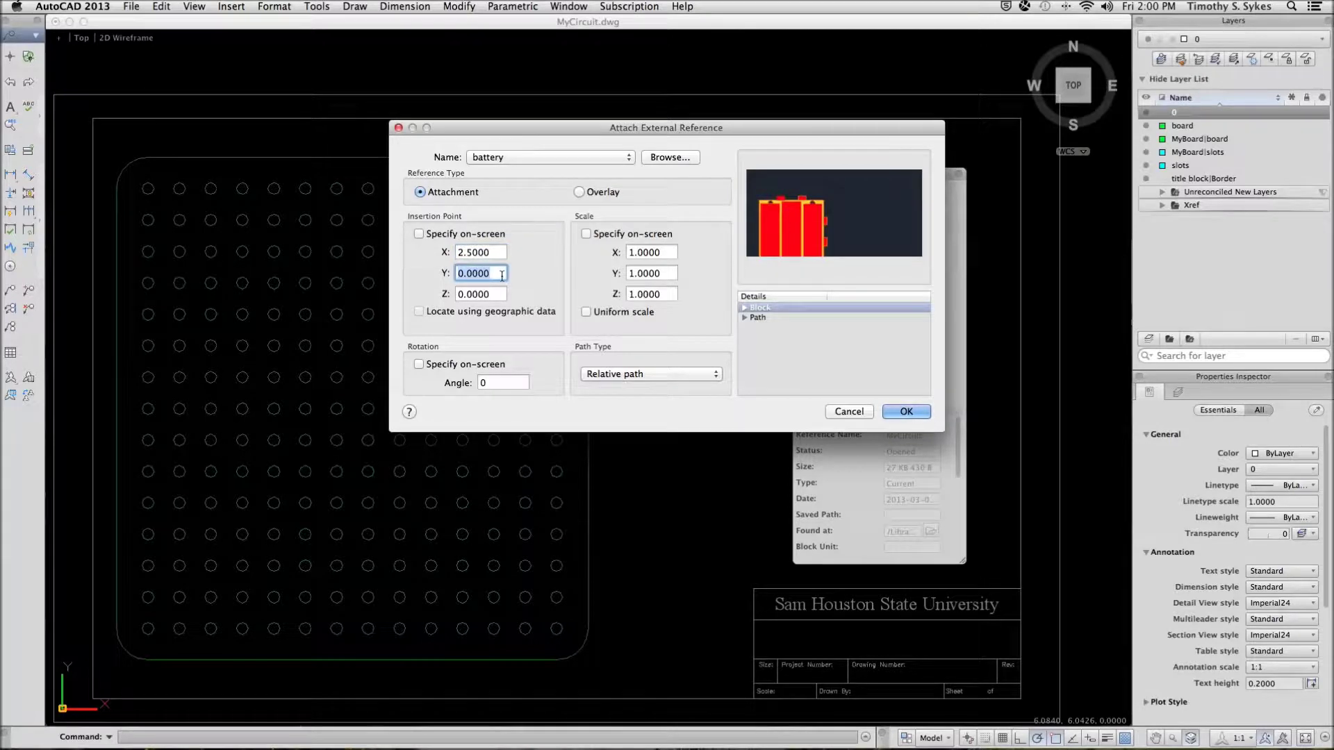
{"action": "type", "text": "4"}
{"action": "left_click", "coordinate": [903, 414]}
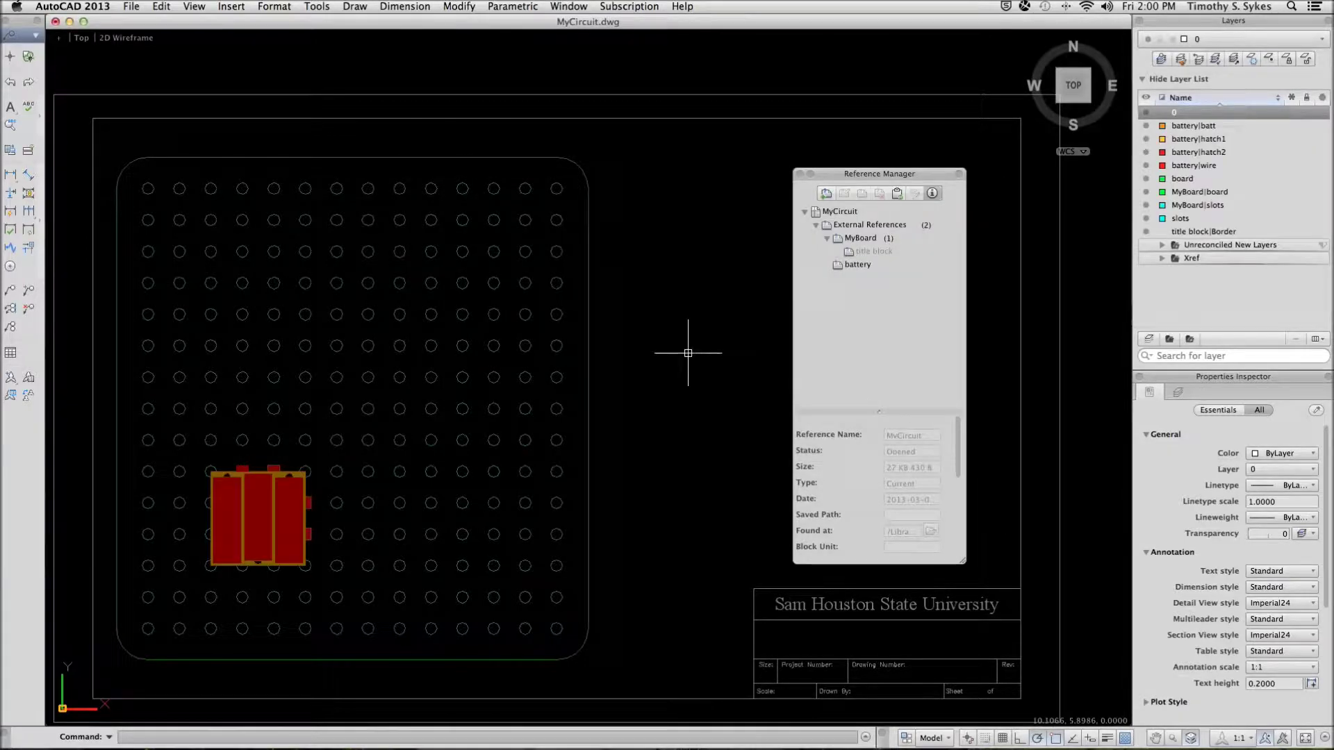
{"action": "key", "text": "Return"}
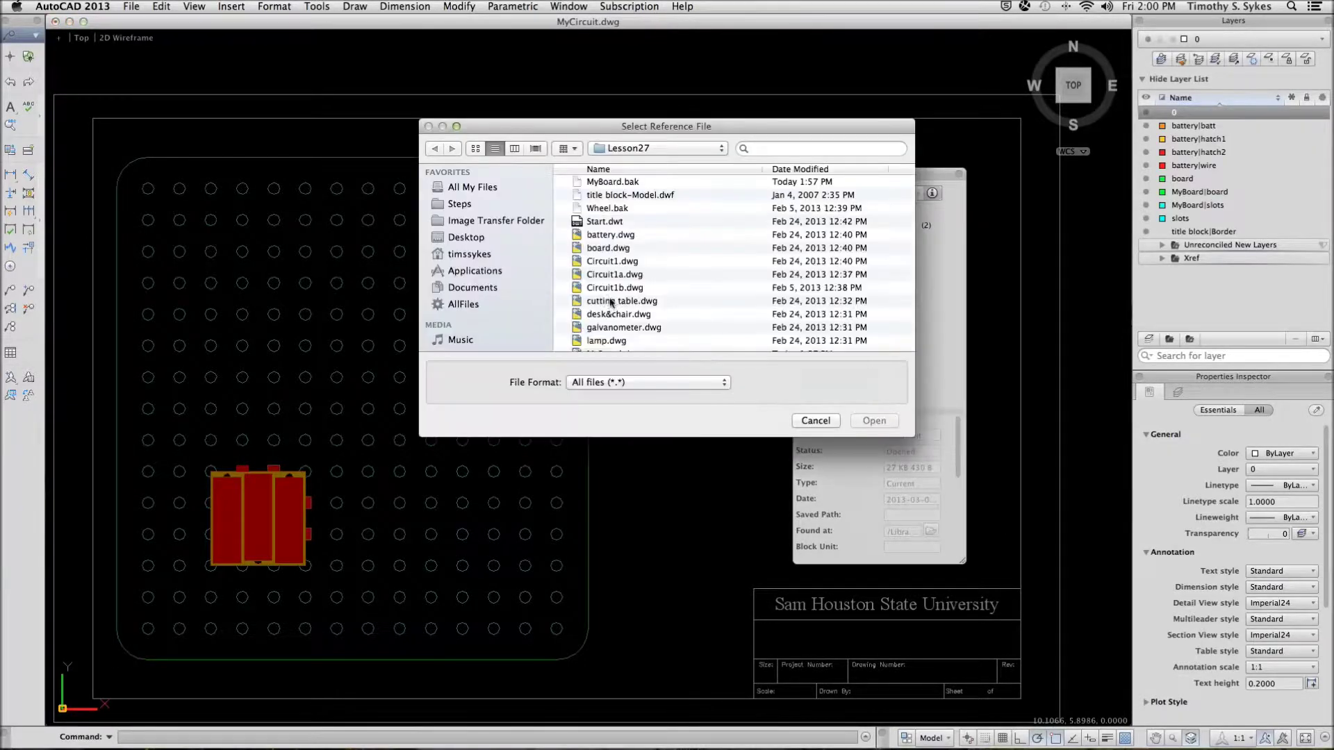
{"action": "scroll", "coordinate": [598, 274], "scroll_direction": "down", "scroll_amount": 4}
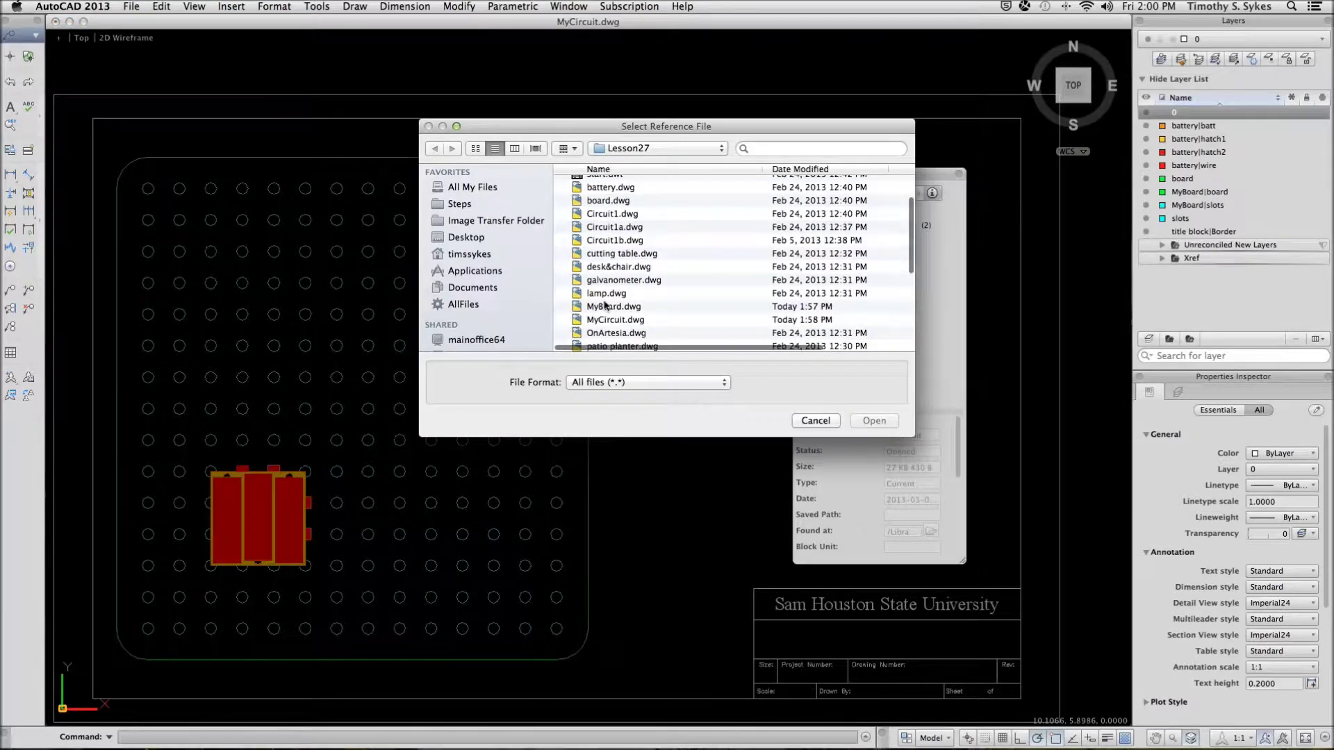
{"action": "scroll", "coordinate": [602, 302], "scroll_direction": "down", "scroll_amount": 10}
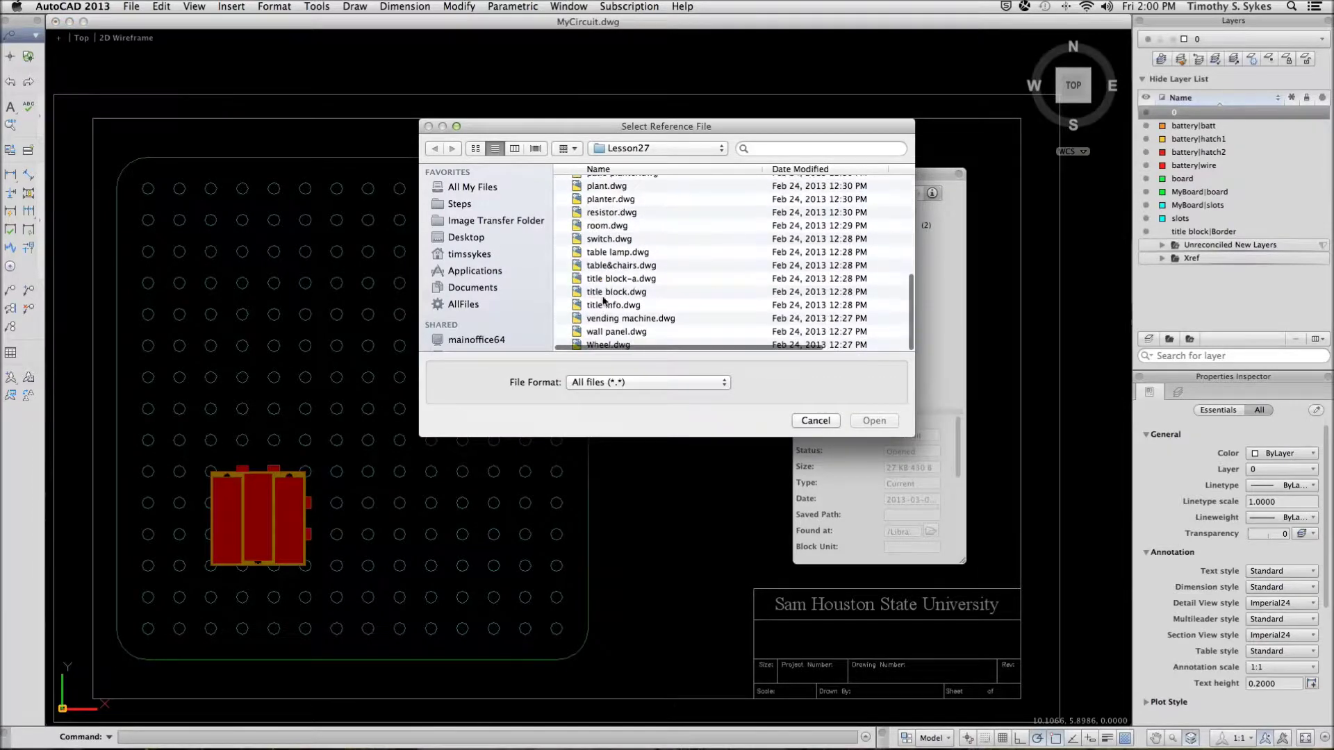
- Choose switch.dwg as the reference file, stored with a relative path
{"action": "left_click", "coordinate": [604, 239]}
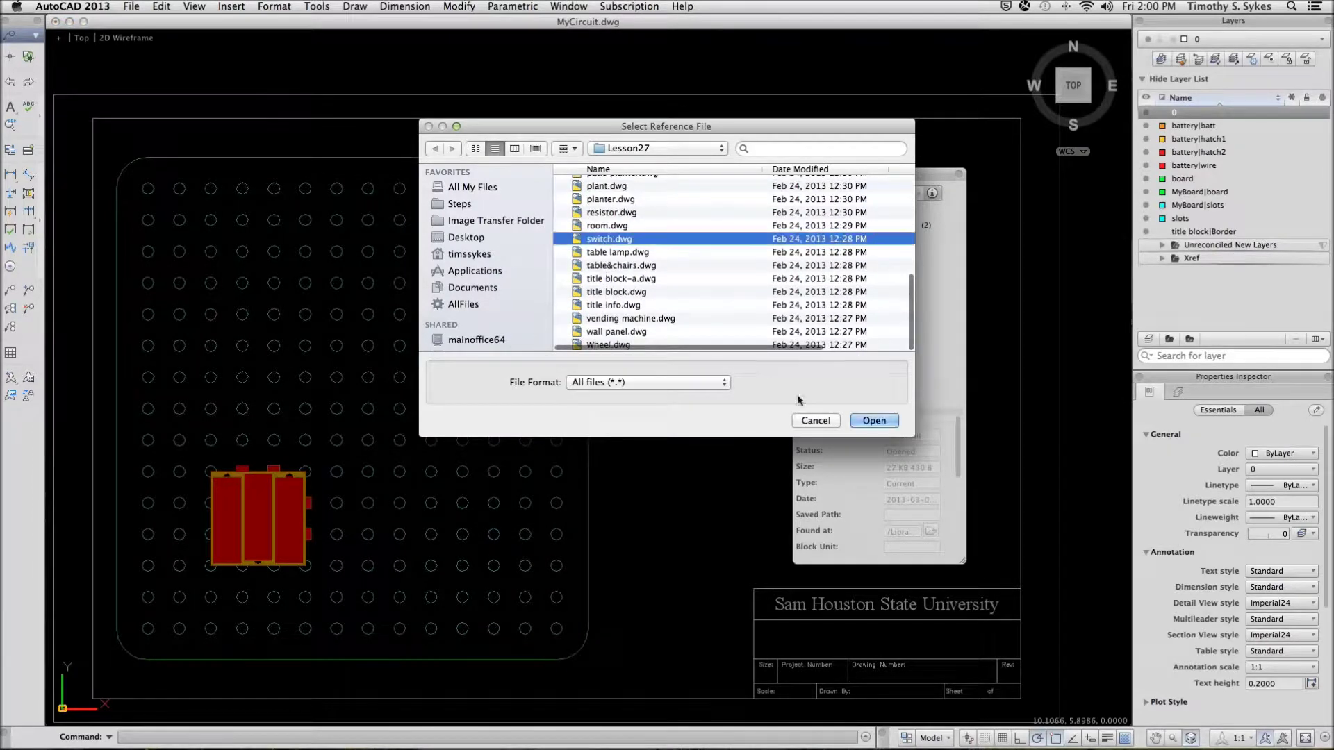
{"action": "left_click", "coordinate": [858, 422]}
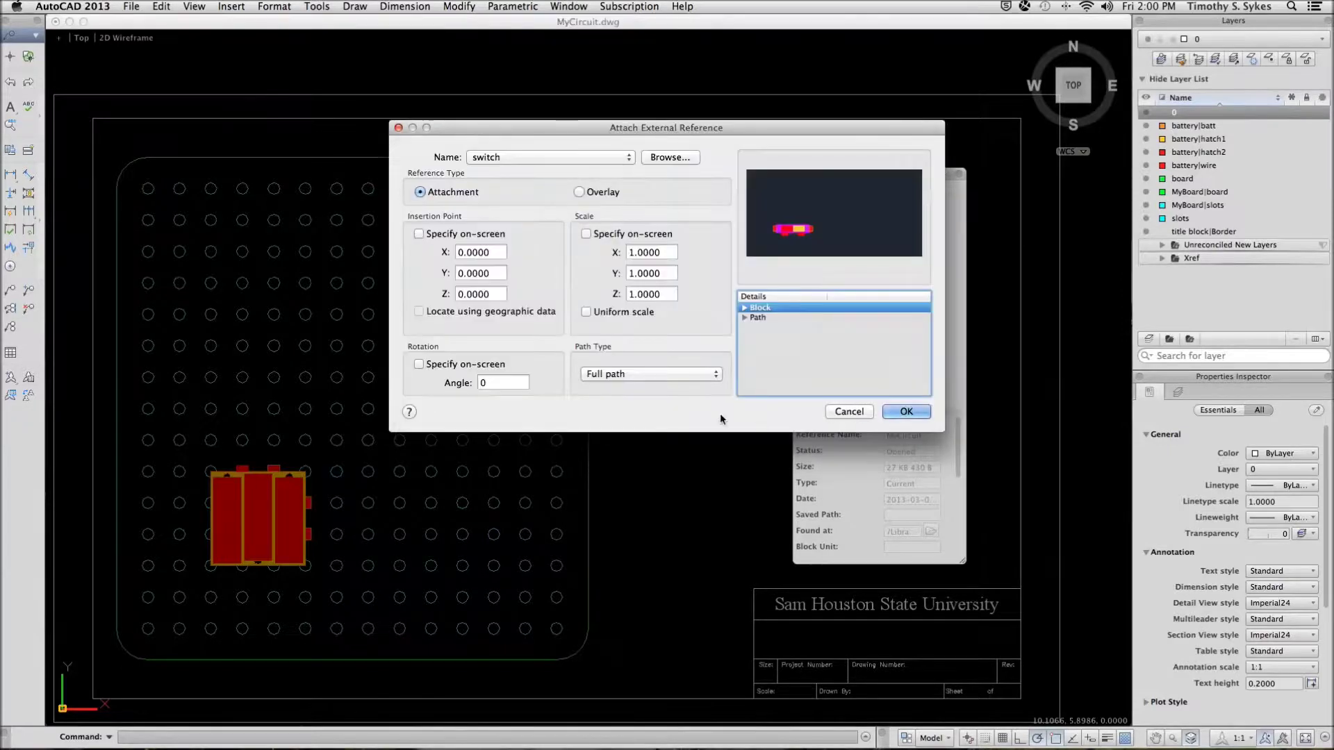
{"action": "left_click", "coordinate": [652, 373]}
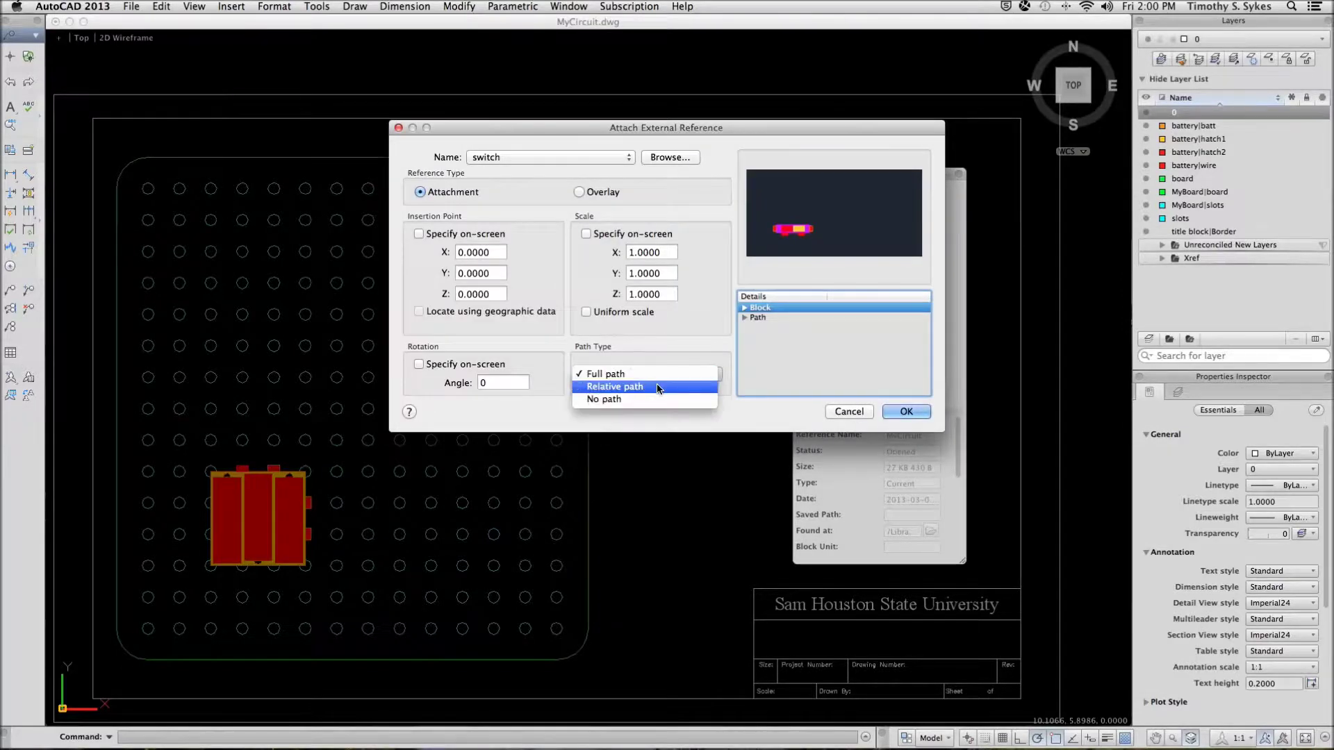
{"action": "left_click", "coordinate": [659, 387]}
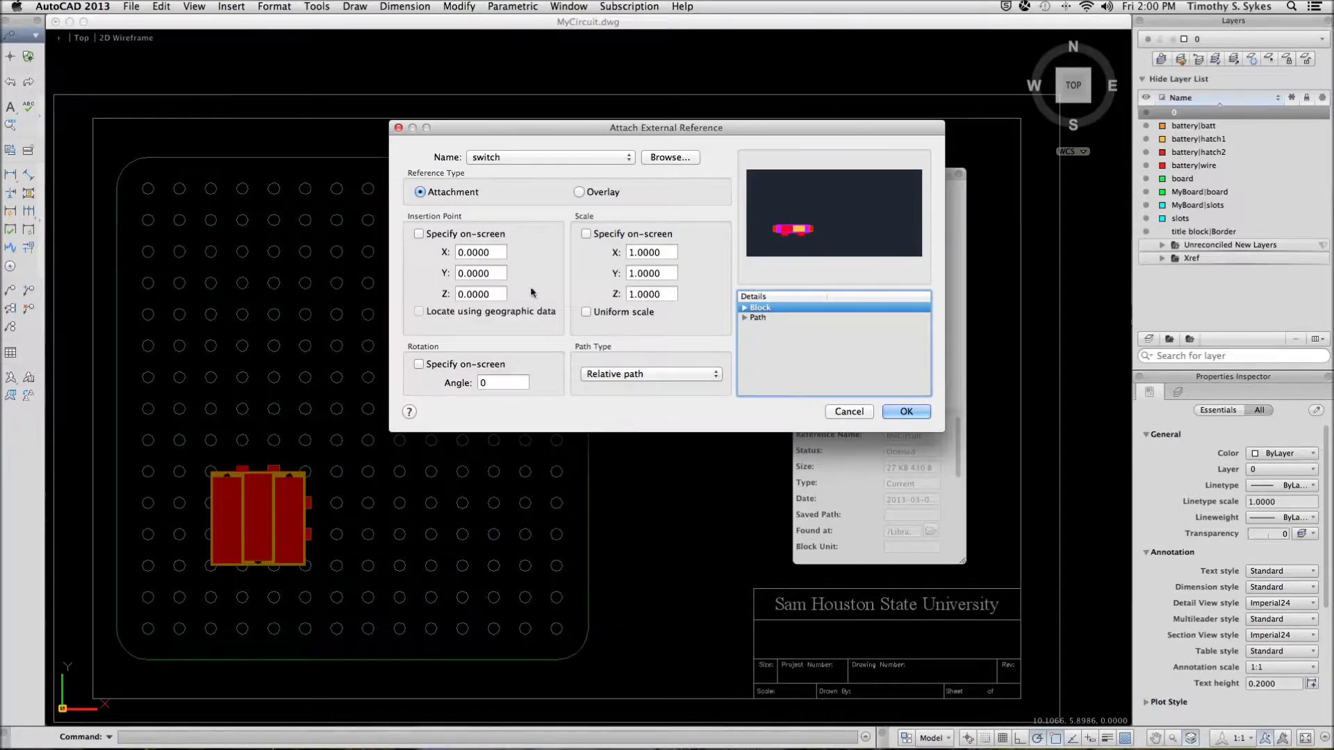
- Leave the switch's insertion point and rotation to be specified on-screen and confirm the attachment
{"action": "left_click", "coordinate": [419, 234]}
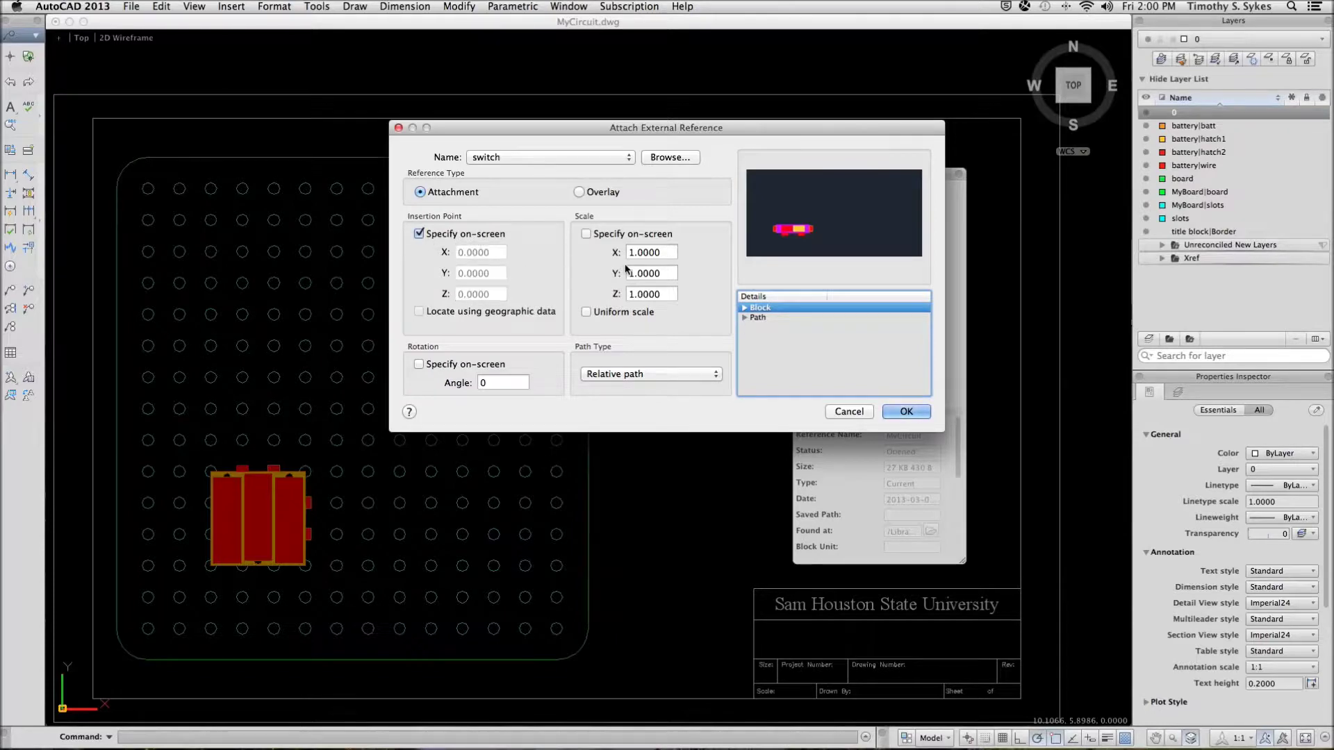
{"action": "left_click", "coordinate": [420, 366]}
{"action": "left_click", "coordinate": [903, 412]}
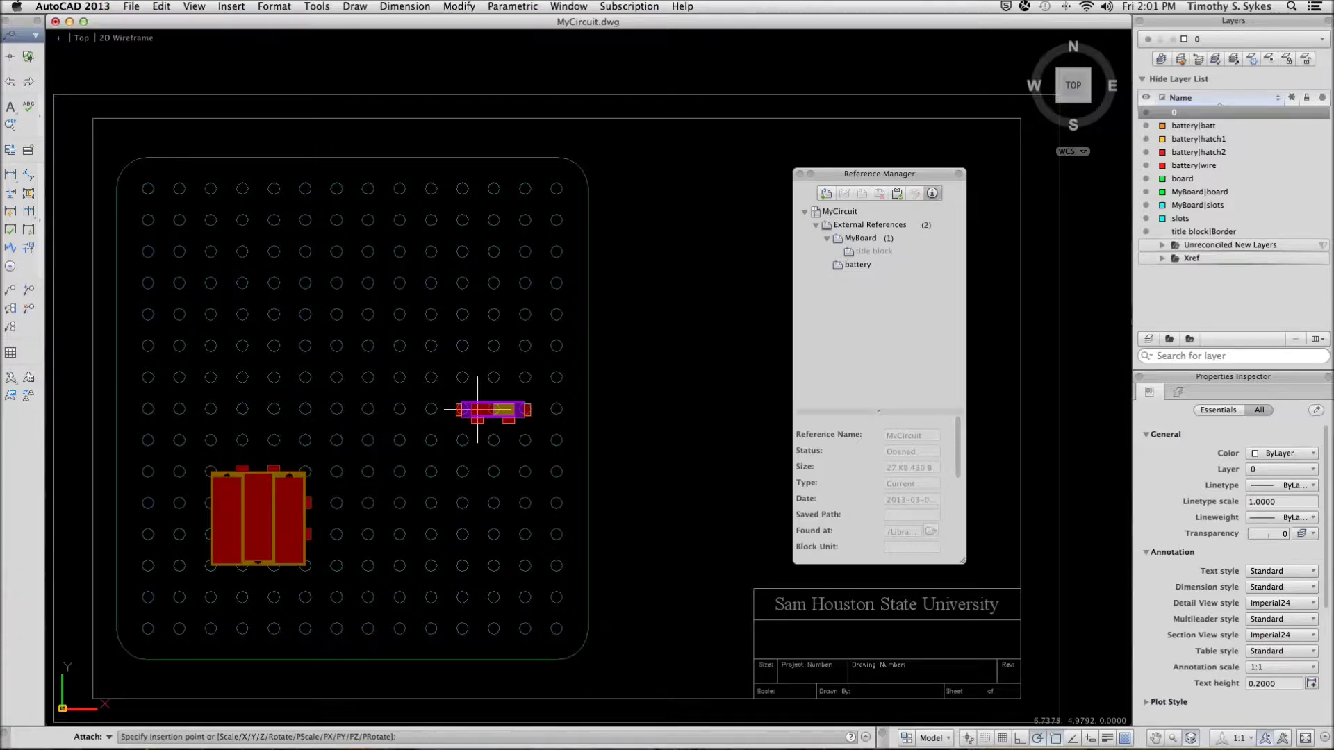
- Rotate the switch 90 degrees and place it at 2.5, 5.5 above the battery
{"action": "left_click", "coordinate": [478, 409]}
{"action": "type", "text": "90"}
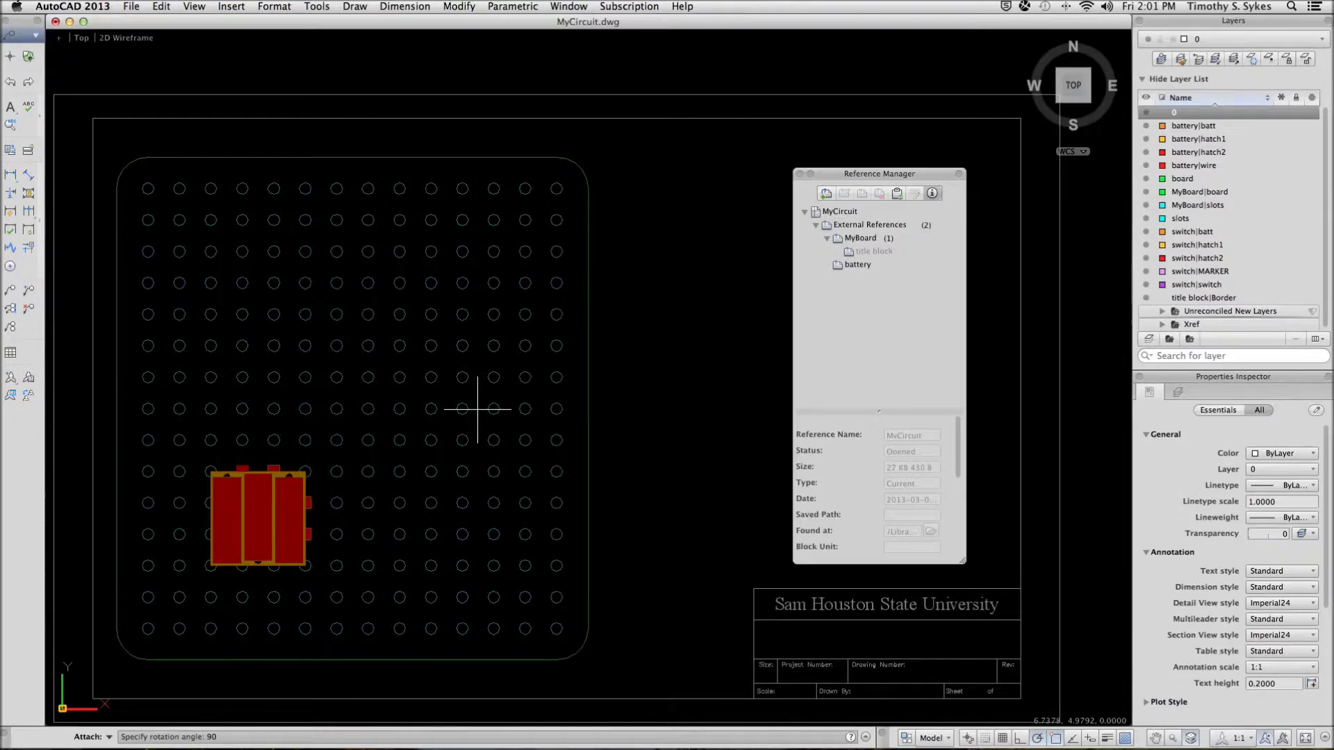
{"action": "type", "text": "2.5,5.5"}
{"action": "key", "text": "Return"}
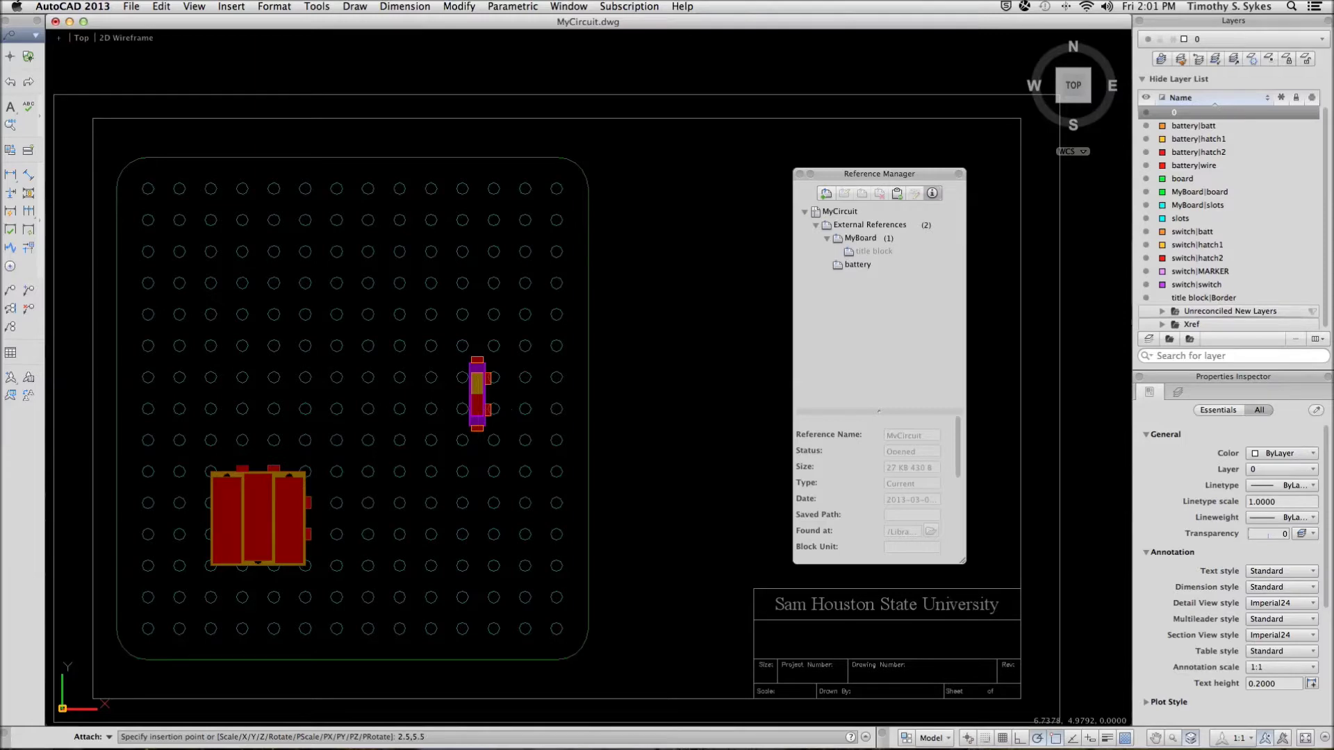
{"action": "key", "text": "Return"}
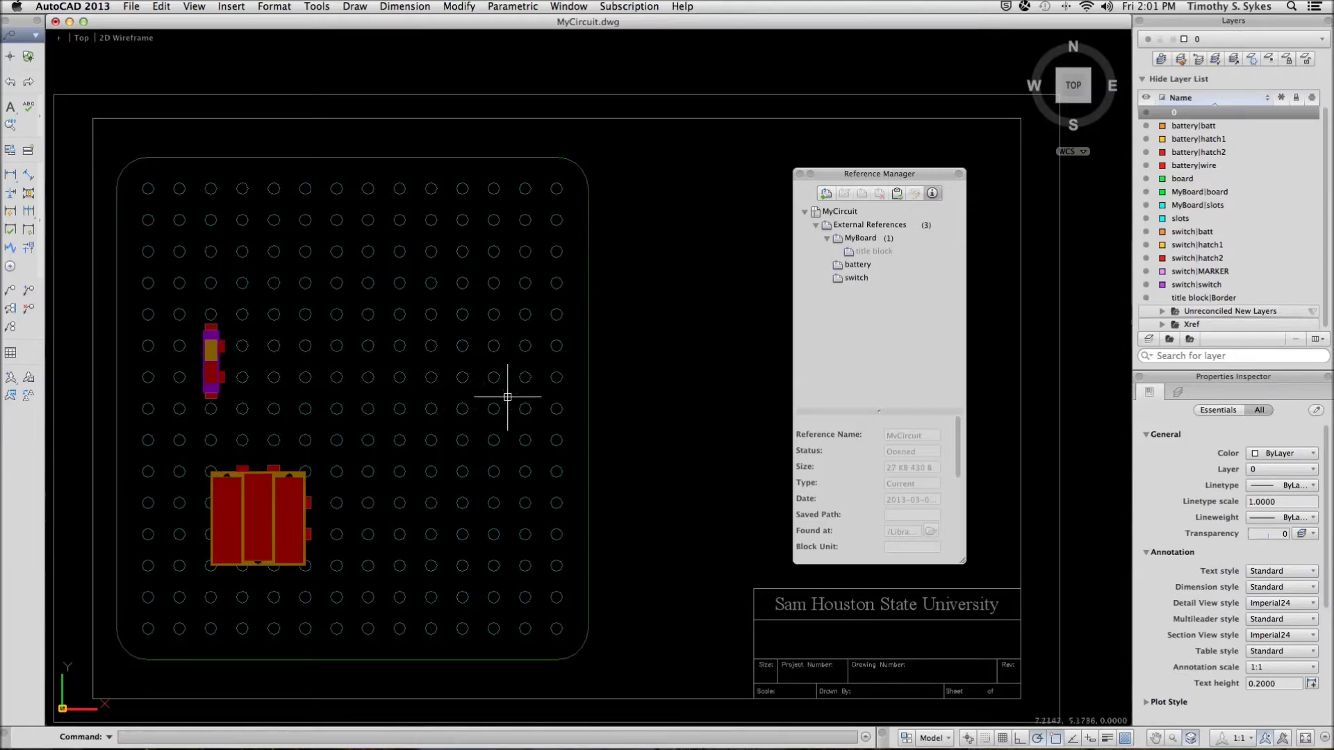